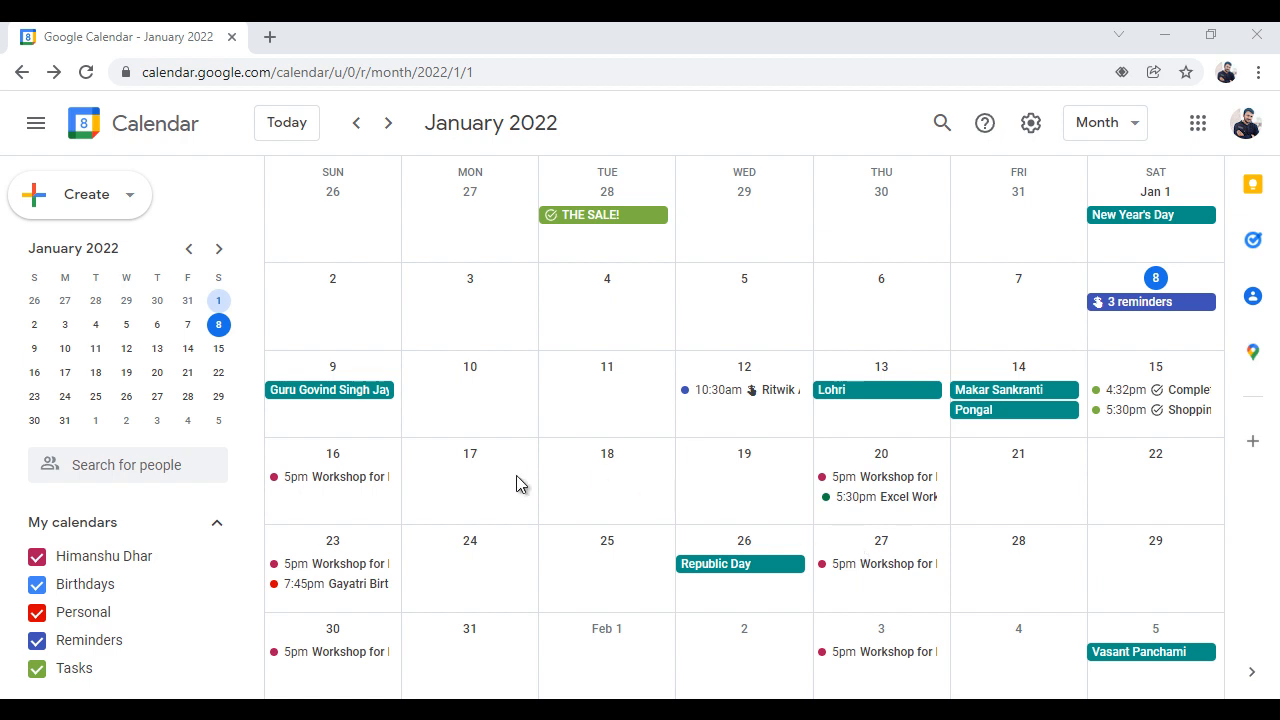
Start a new reminder on January 11, 2022 with the all-day option turned off
left_click(609, 390)
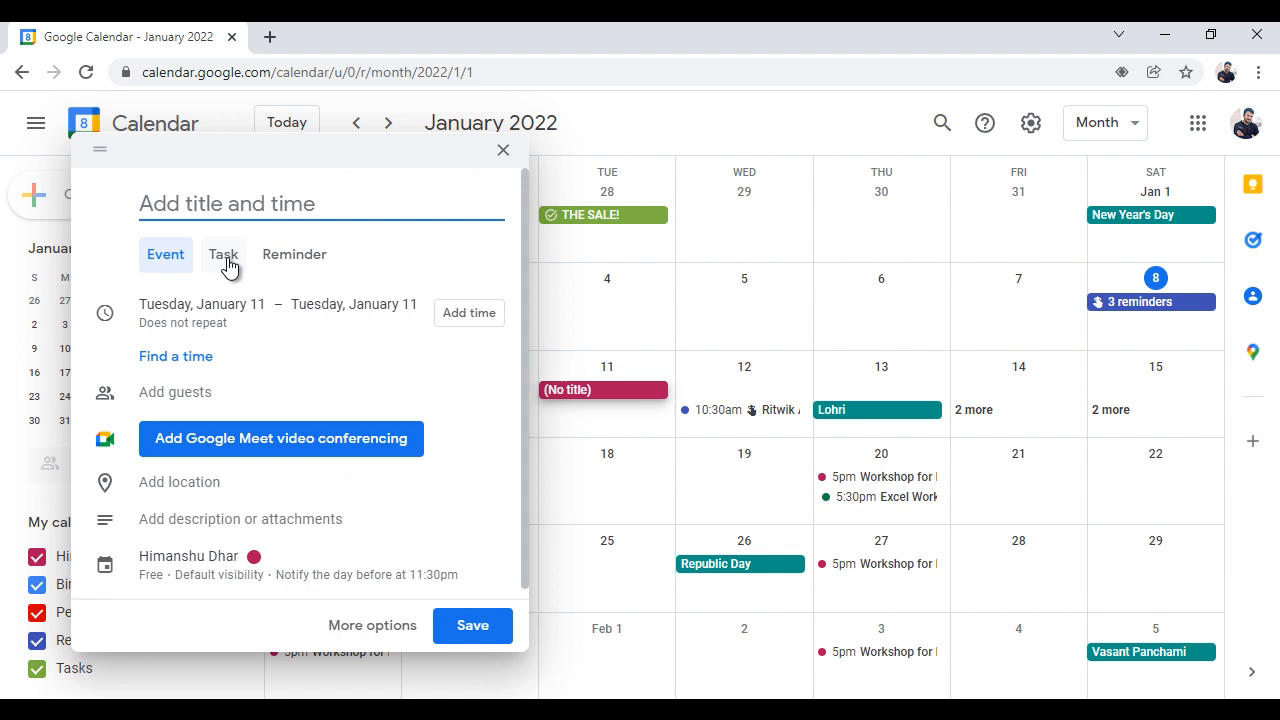
left_click(294, 262)
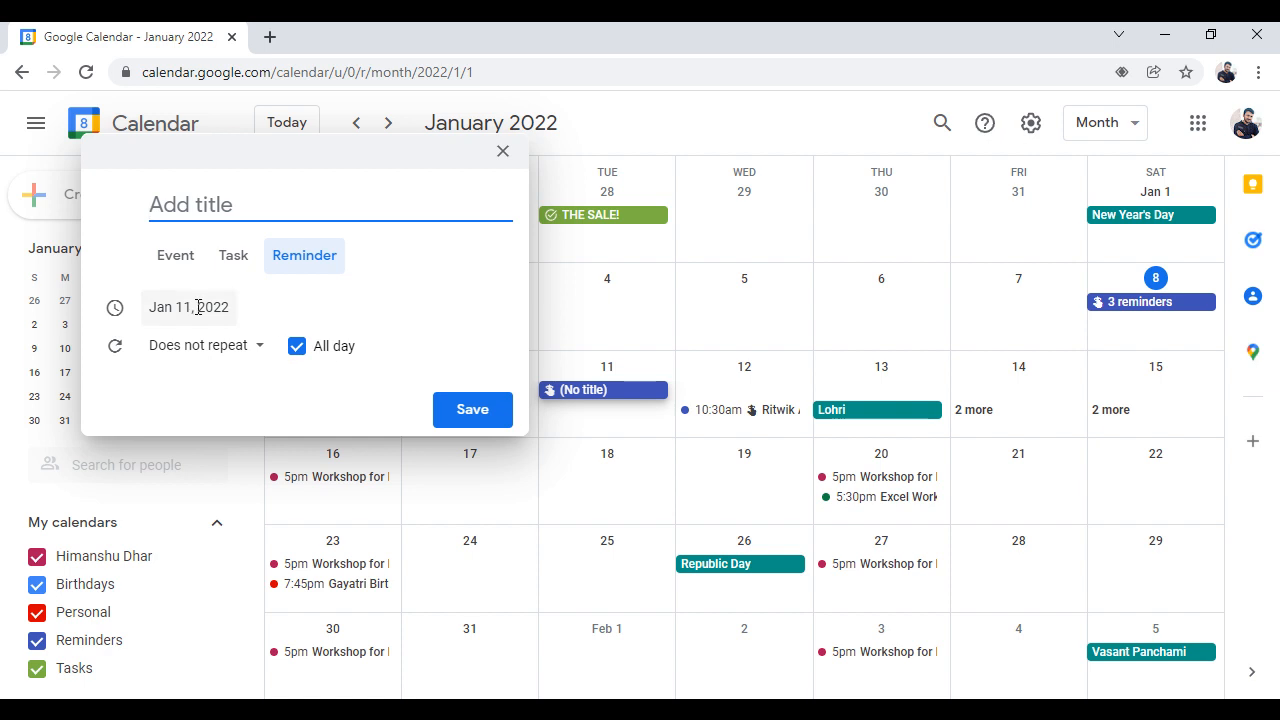
left_click(297, 347)
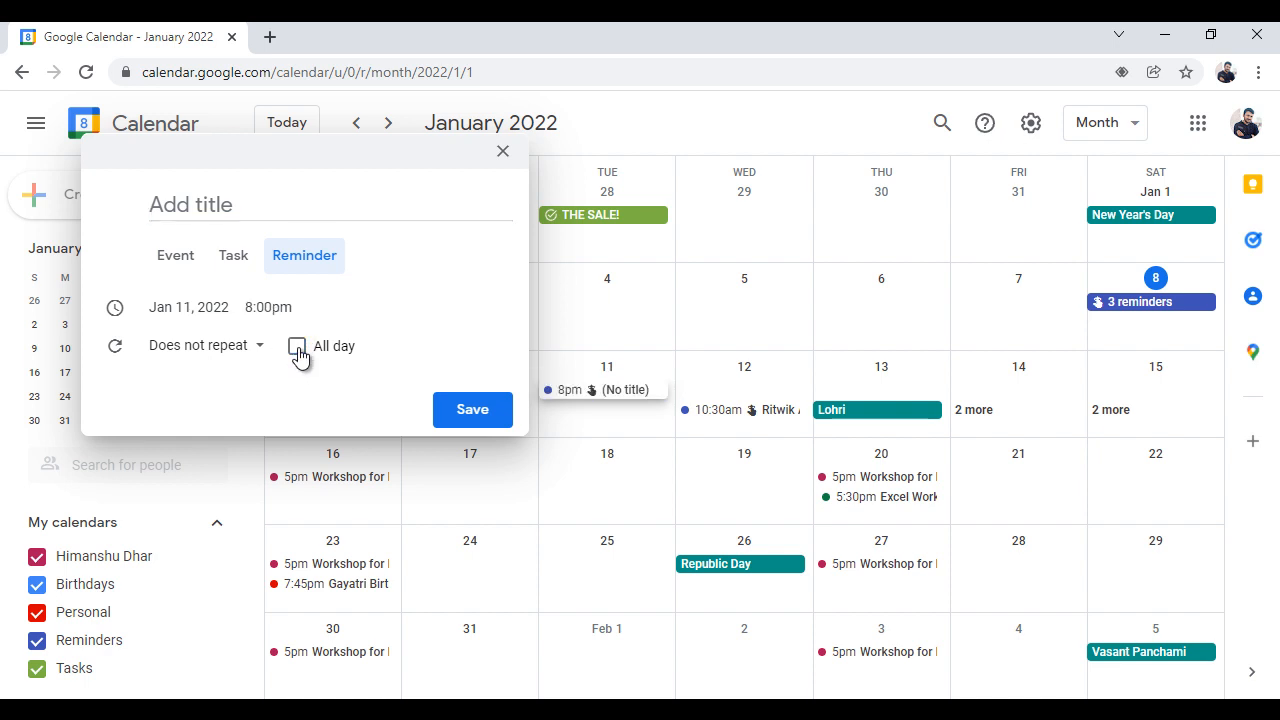
left_click(258, 309)
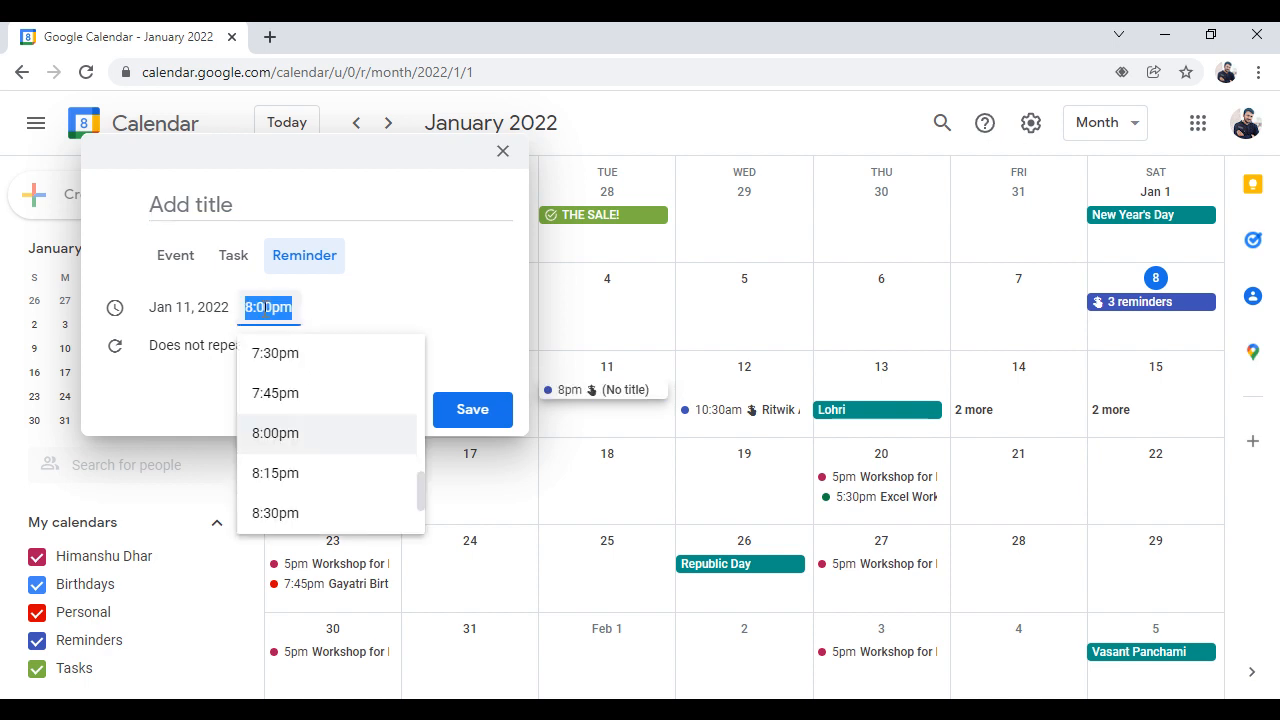
left_click(392, 292)
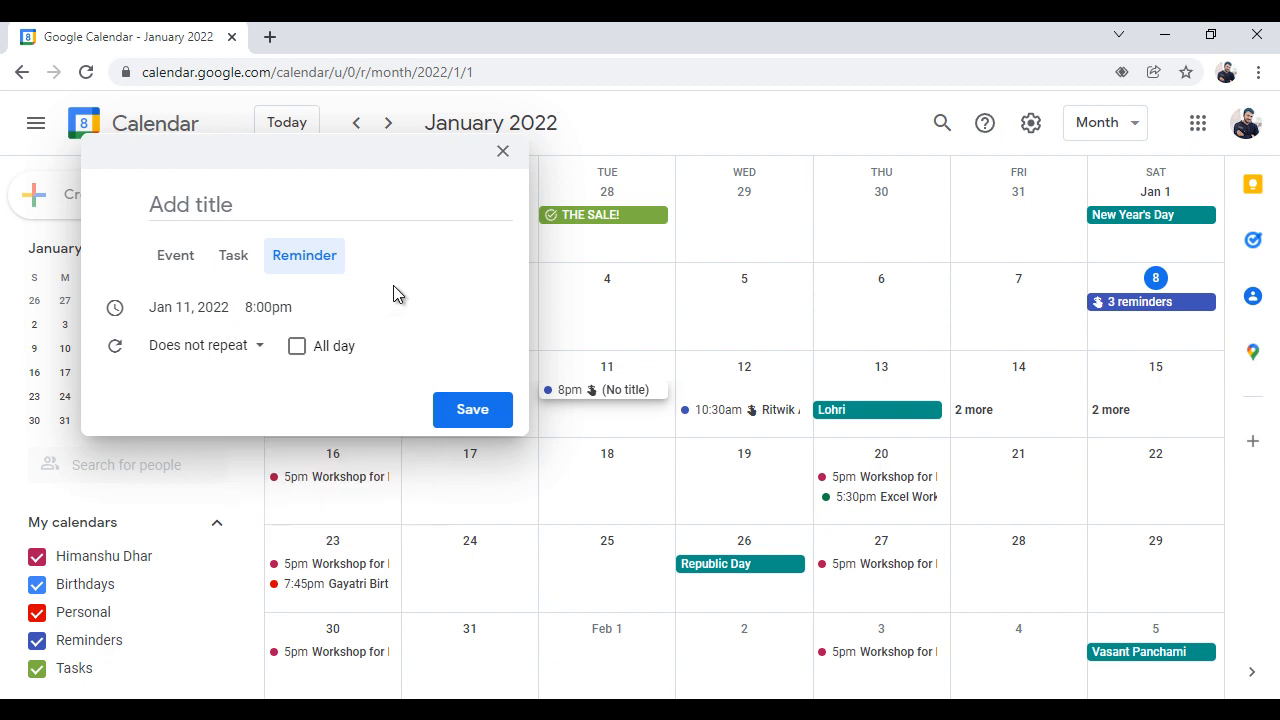
Title the January 11 reminder "2nd Covid Vaccination"
left_click(232, 208)
type("2nd")
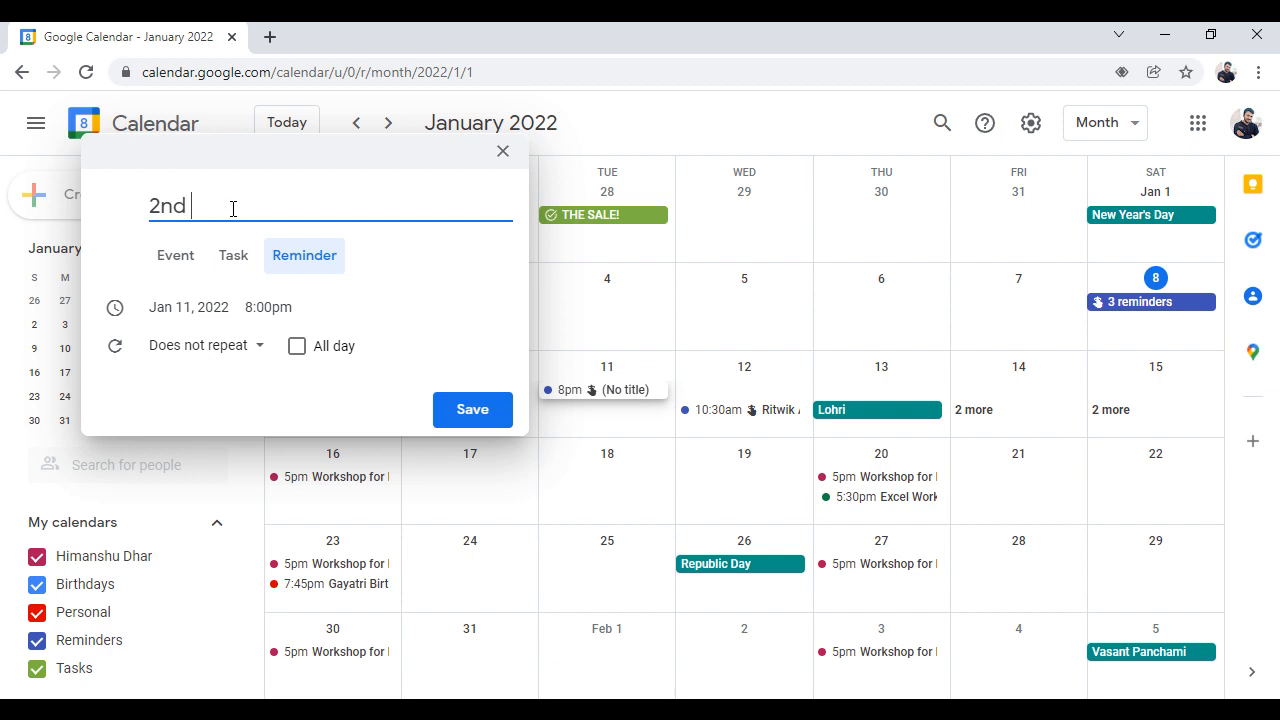
type(" Covid Va")
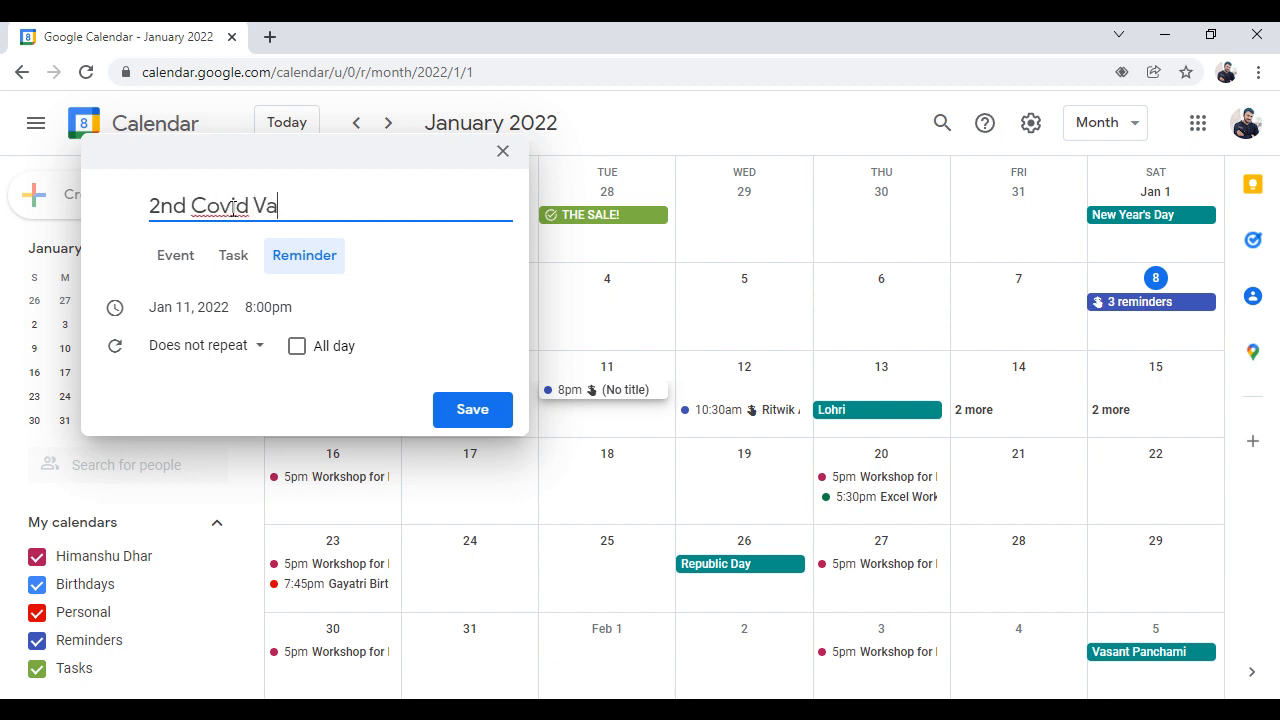
type("ccination")
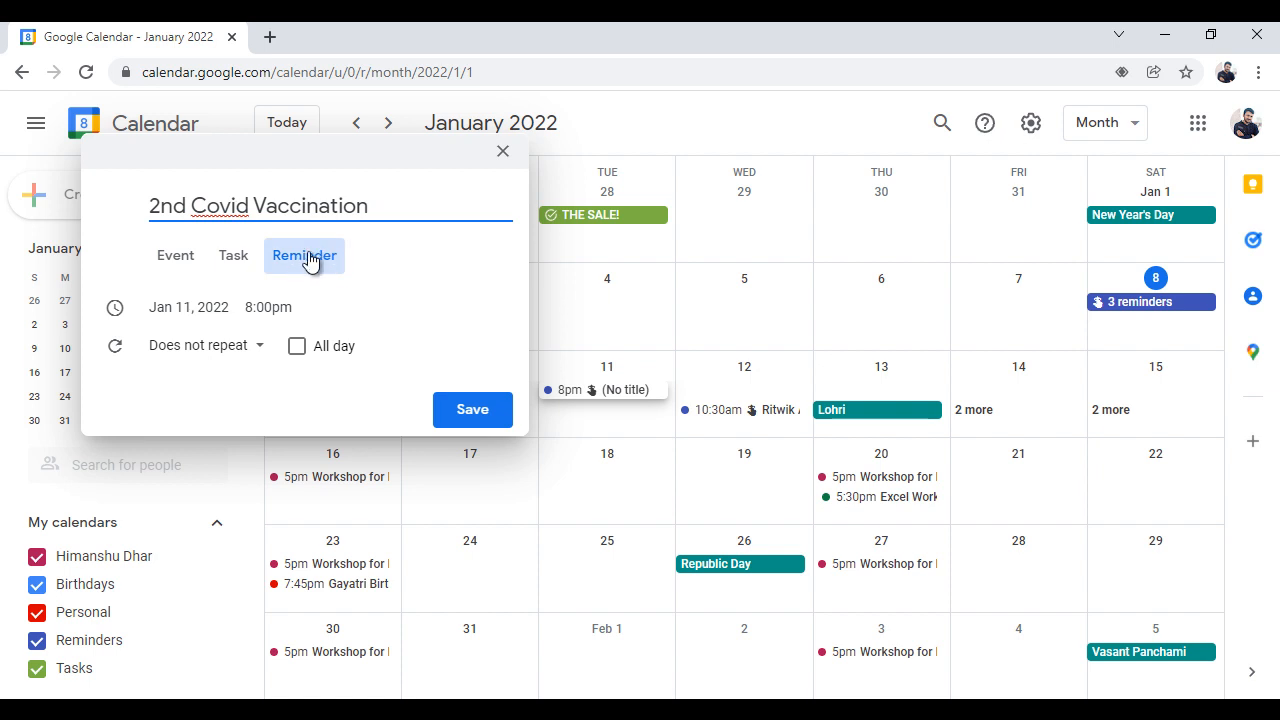
Set the vaccination reminder's time to 8:15am
left_click(268, 307)
left_click_drag(420, 486, 423, 401)
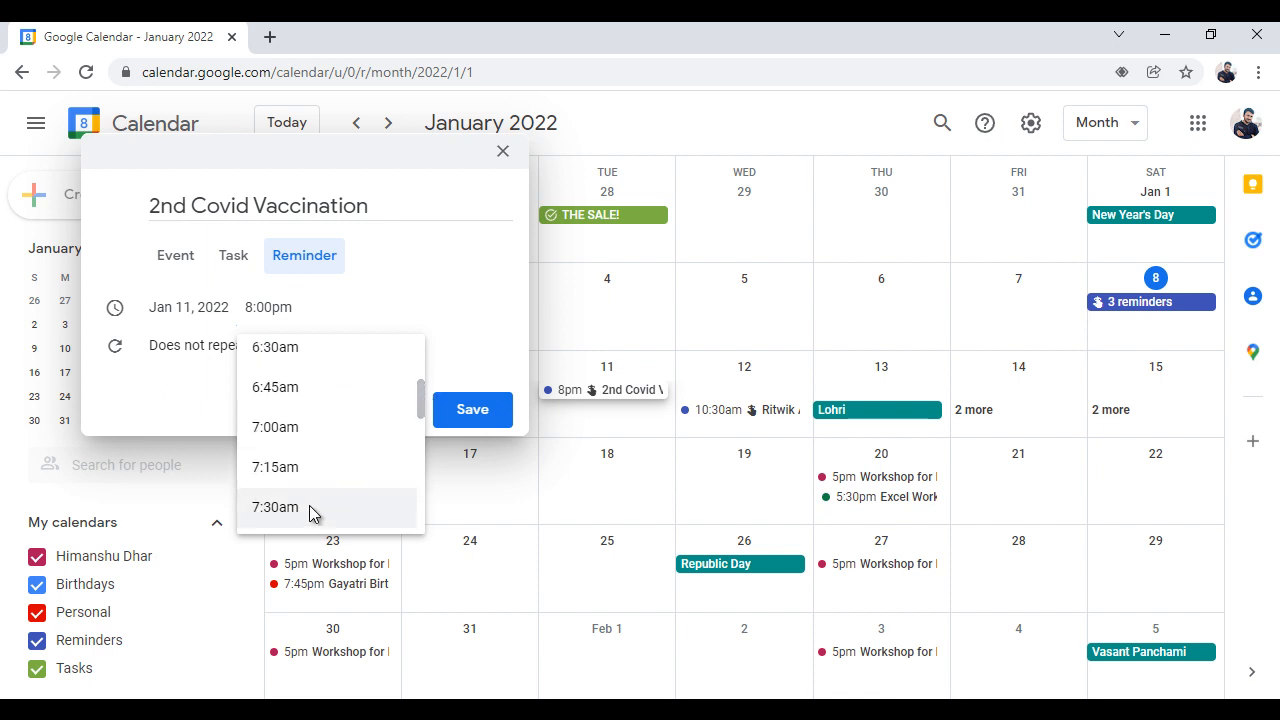
left_click_drag(422, 410, 422, 417)
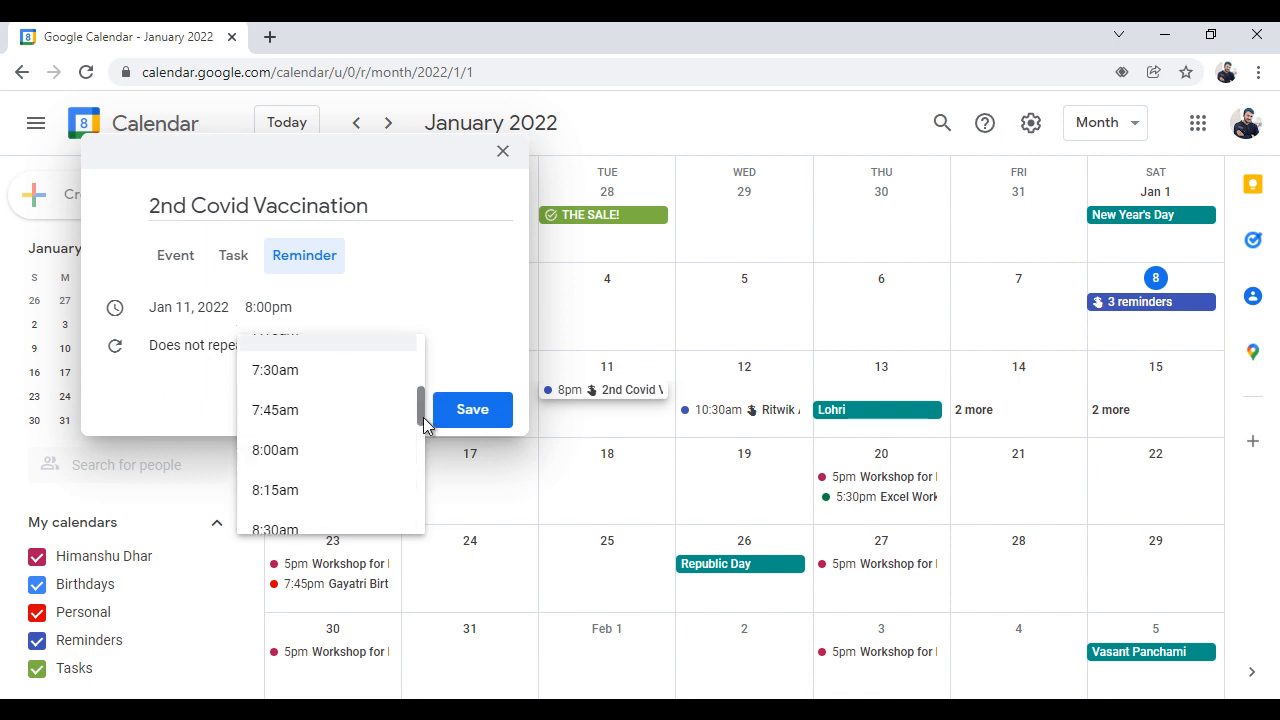
left_click(291, 496)
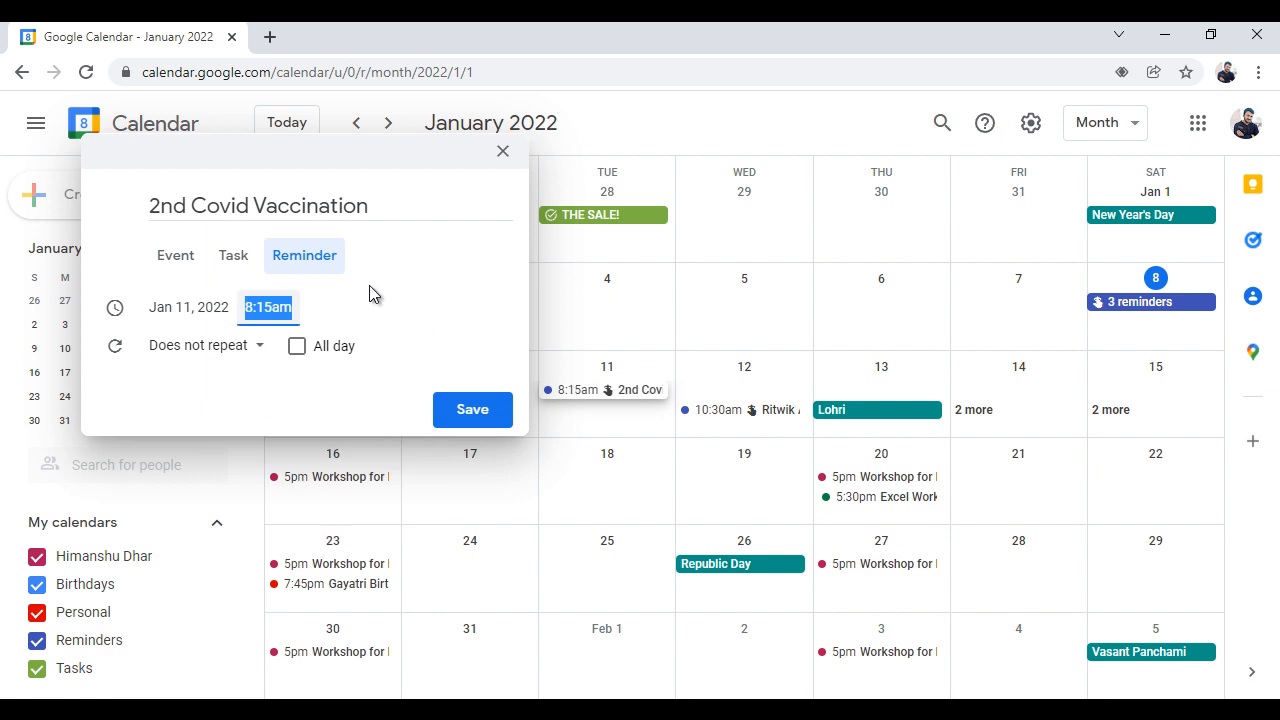
left_click(425, 268)
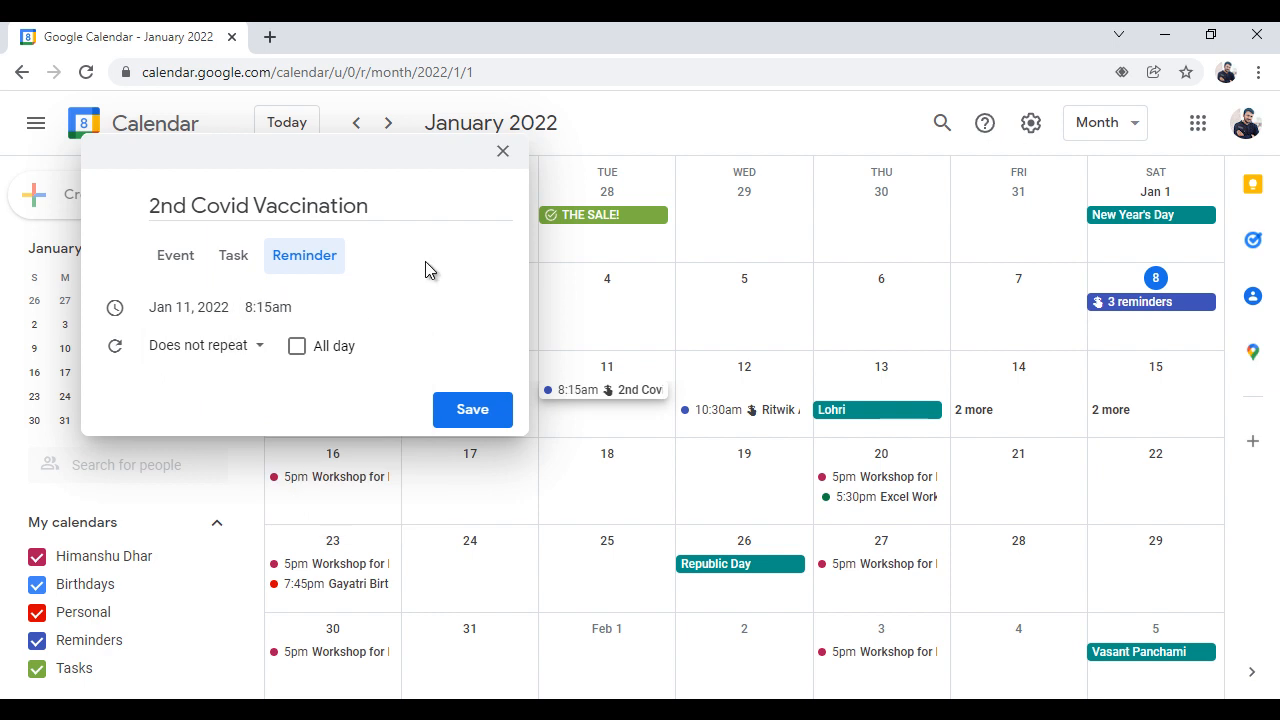
Check the reminder's repeat options, keep it non-repeating, and save the reminder
left_click(259, 348)
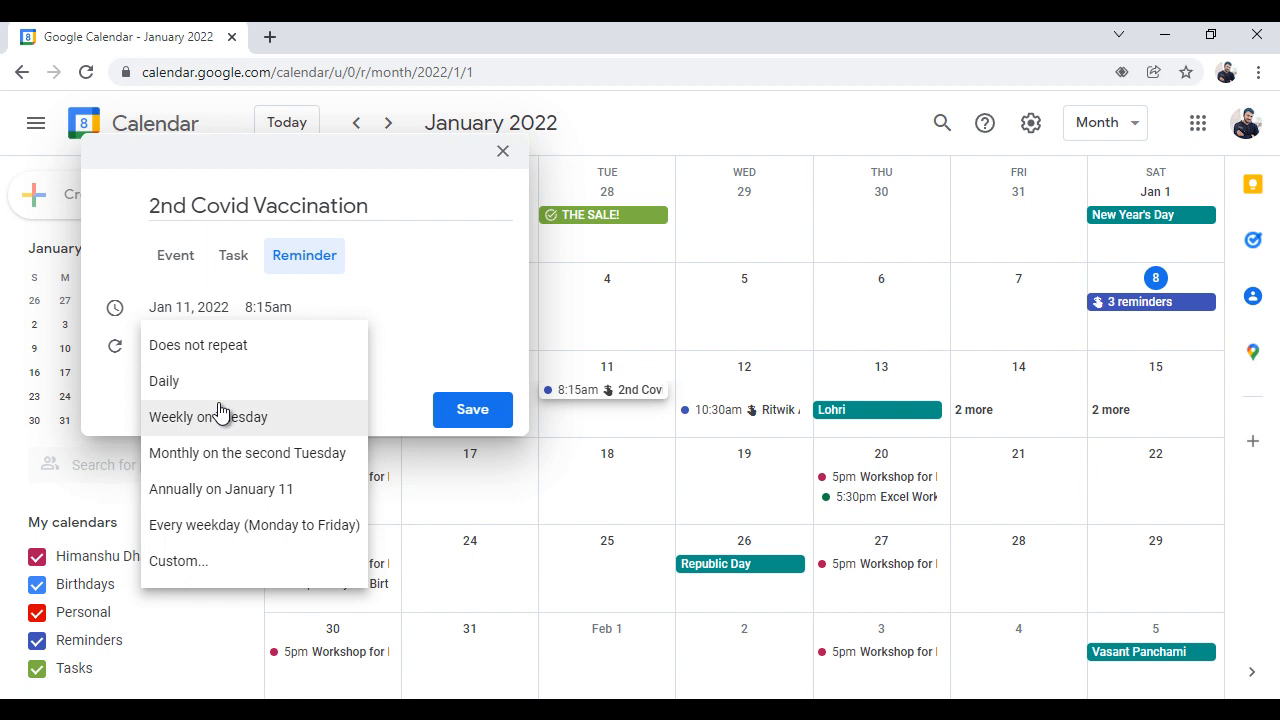
left_click(417, 265)
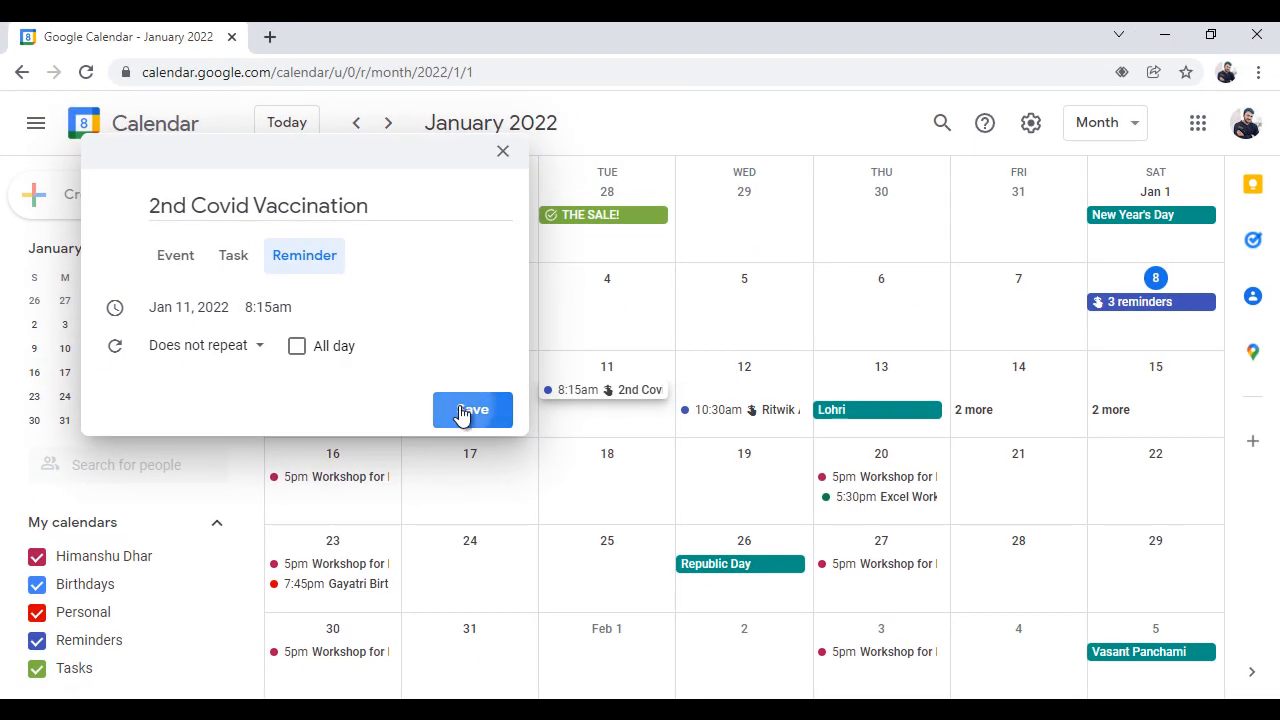
left_click(462, 411)
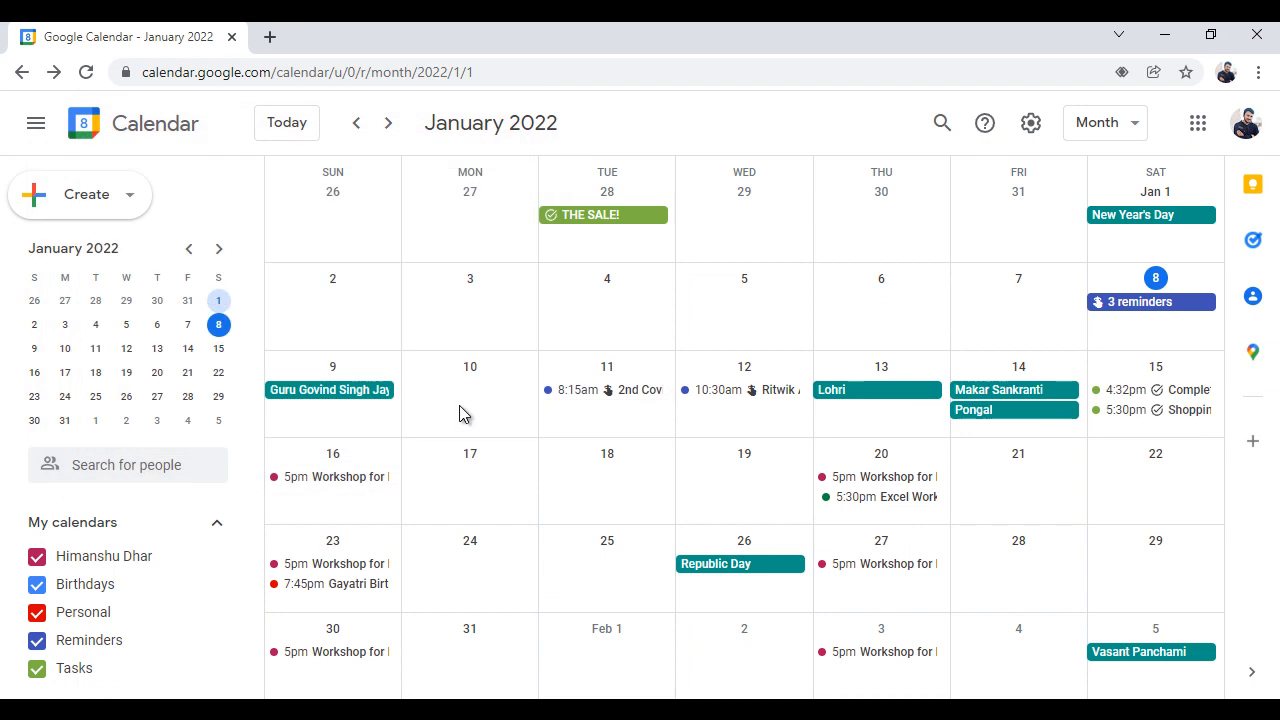
Open the 2nd Covid Vaccination reminder for editing and close it without making changes
left_click(640, 398)
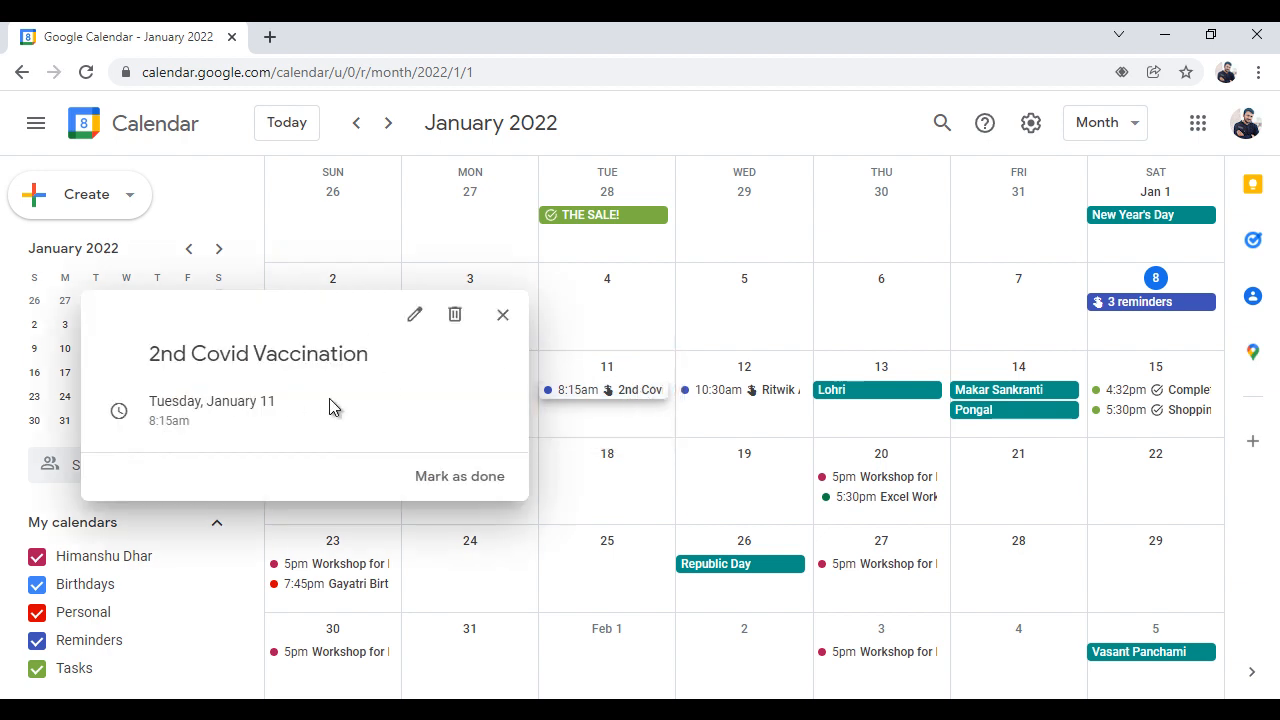
left_click(415, 318)
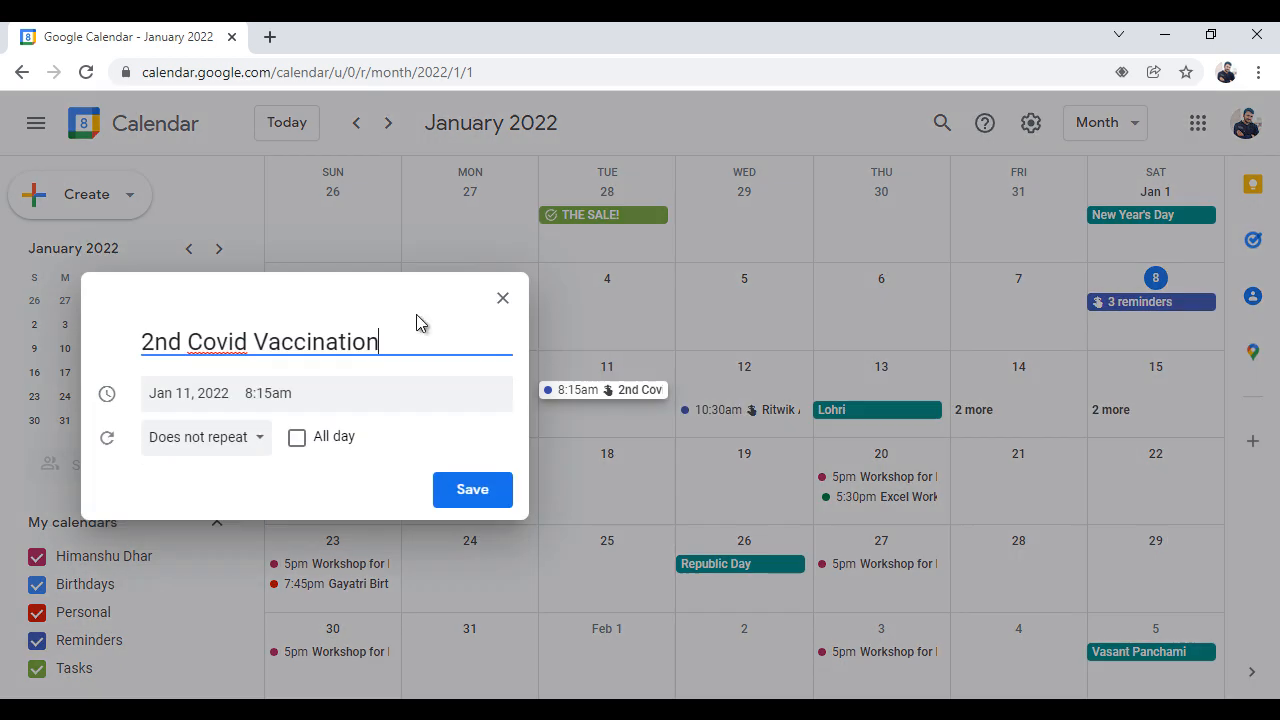
left_click(503, 298)
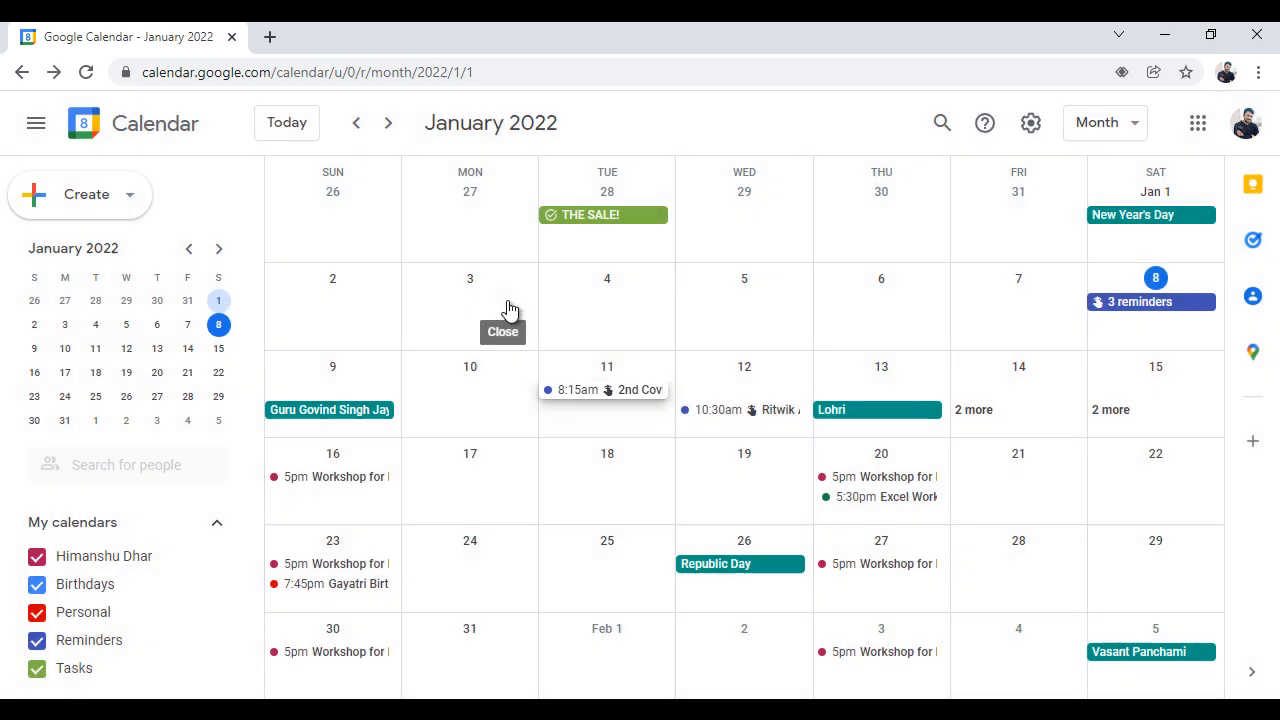
Delete the 2nd Covid Vaccination reminder on January 11 and undo the deletion
left_click(615, 397)
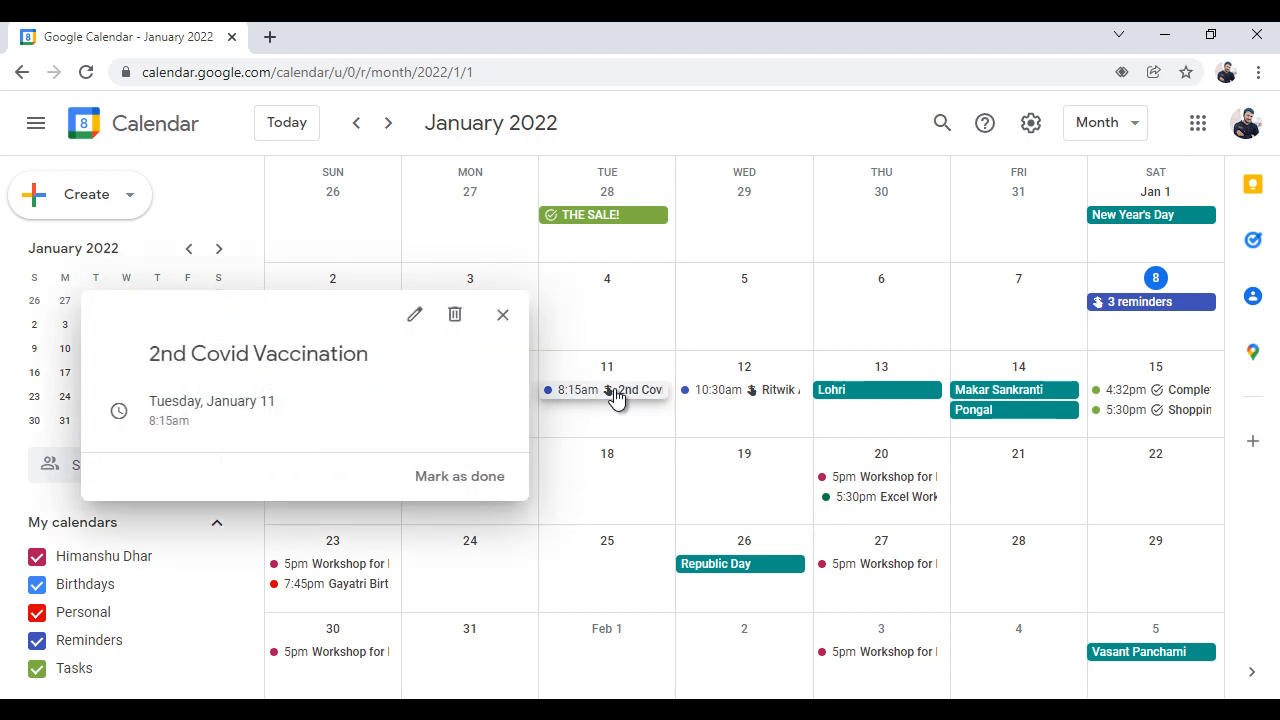
left_click(455, 316)
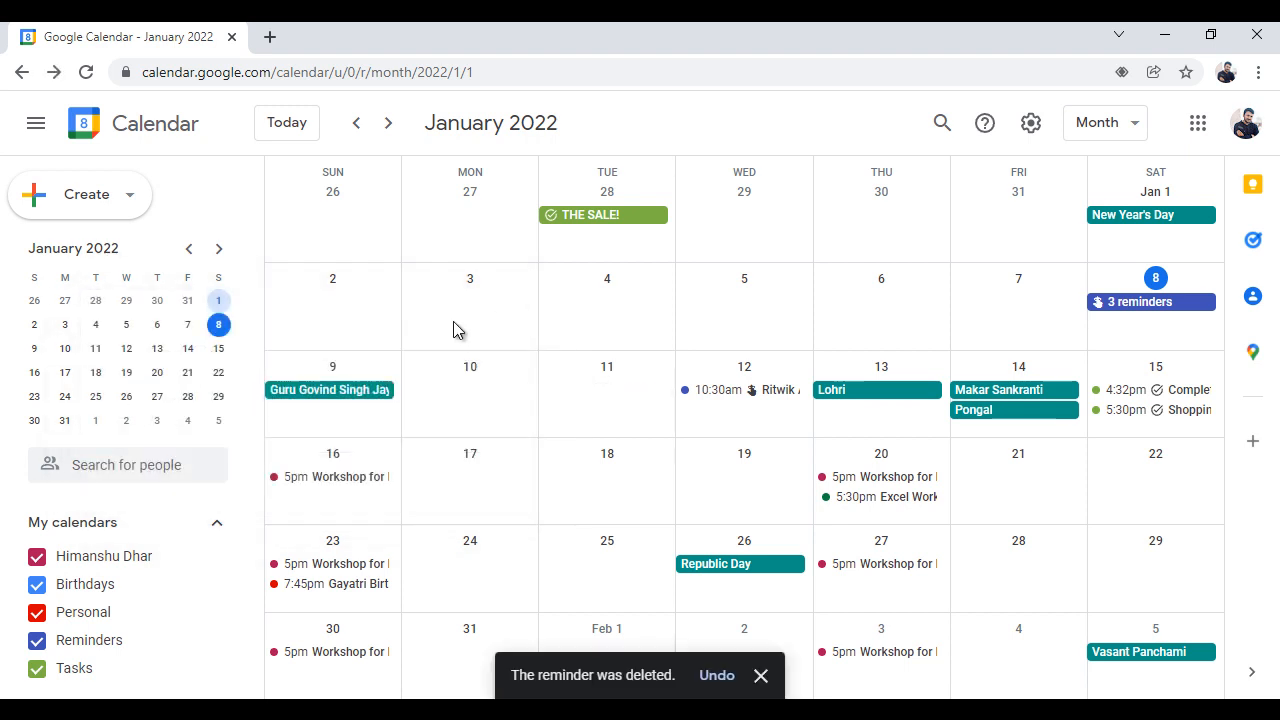
left_click(716, 676)
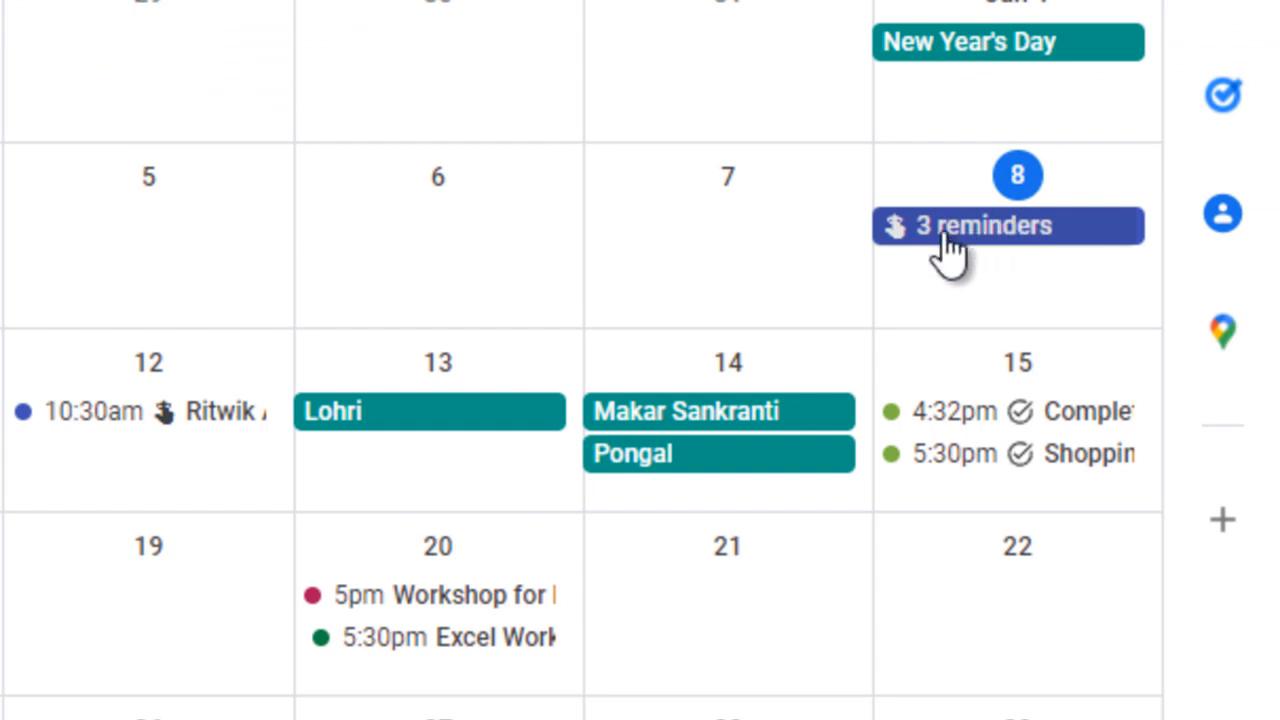
View the list of reminders grouped on January 8 and close it
left_click(985, 240)
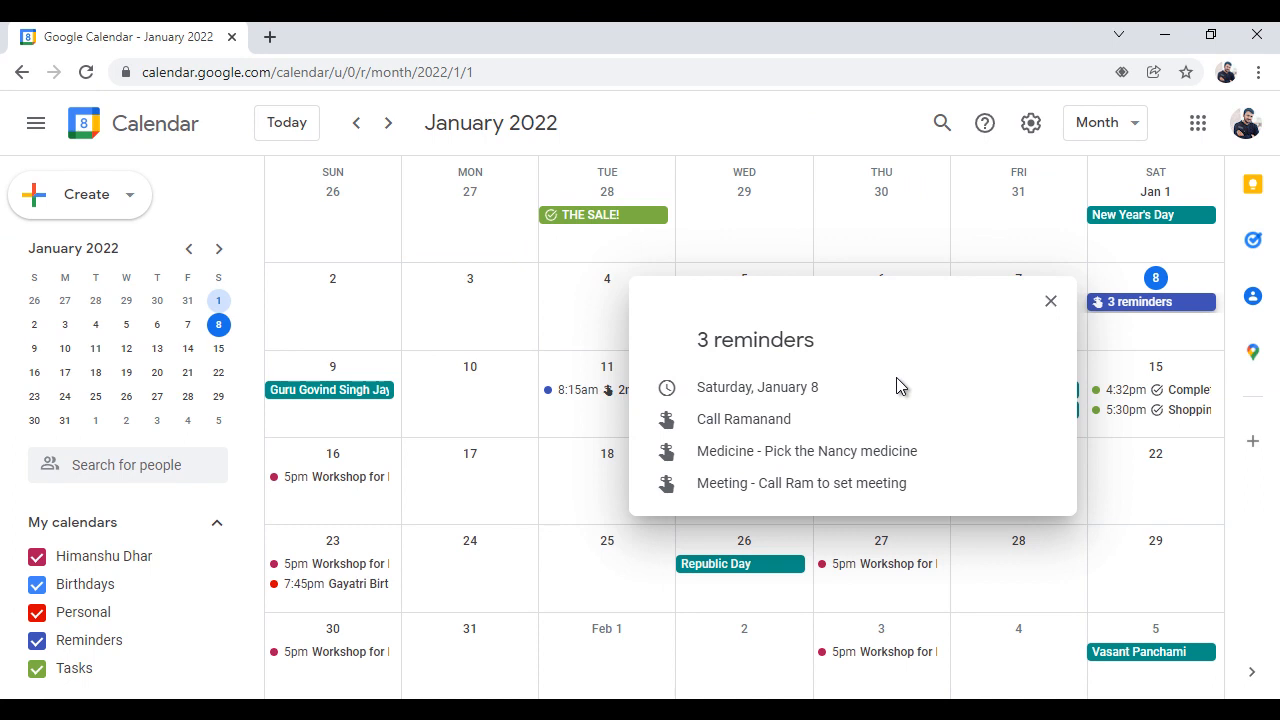
left_click(586, 557)
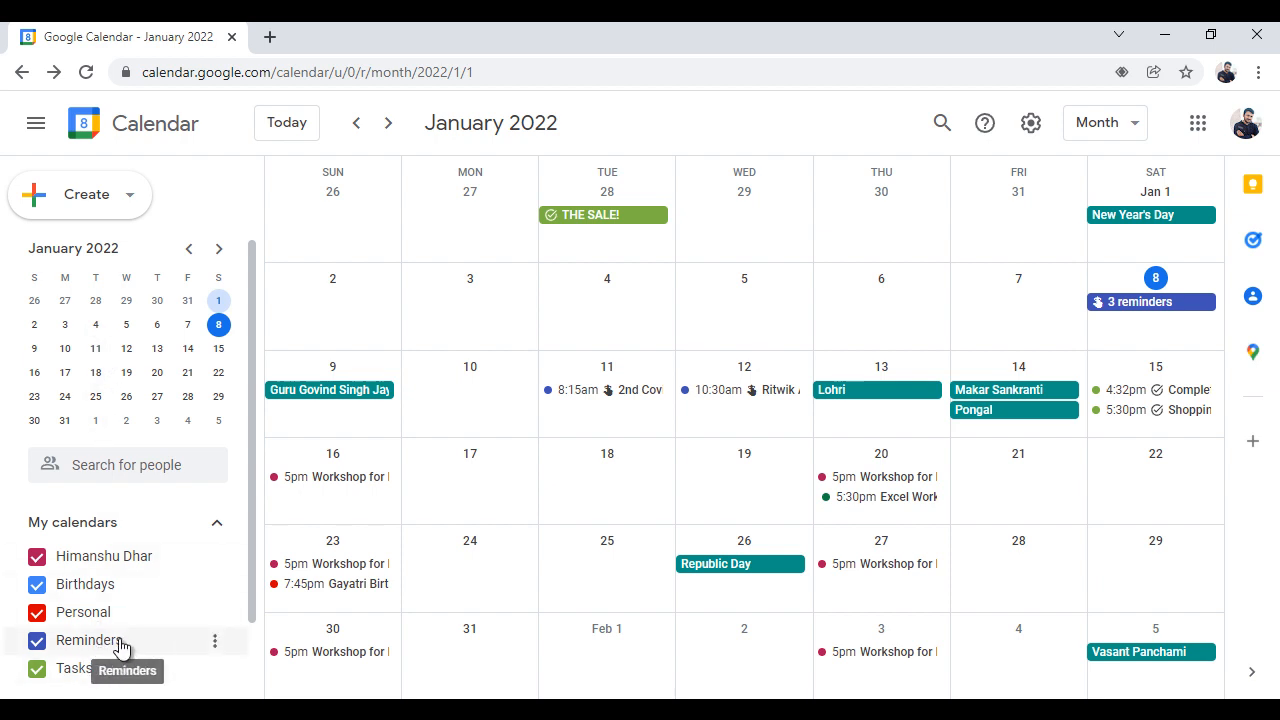
Change the colour of the Reminders calendar to Citron
left_click(214, 641)
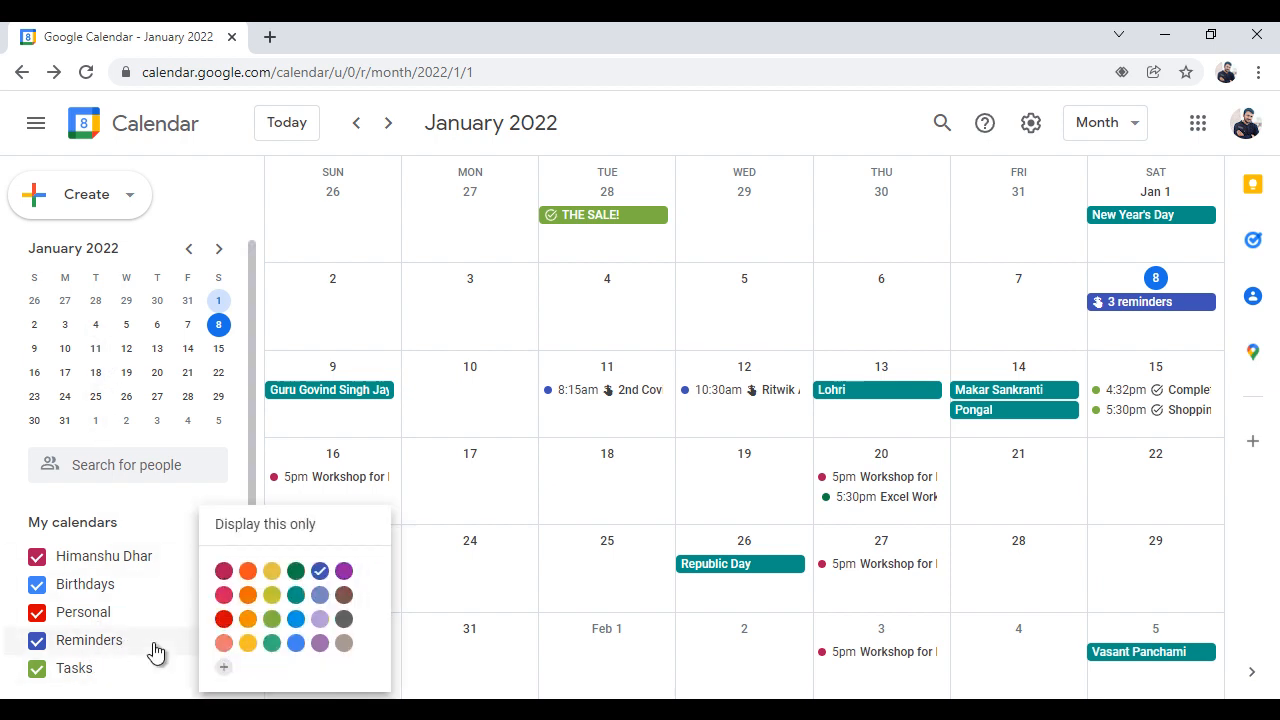
left_click(252, 478)
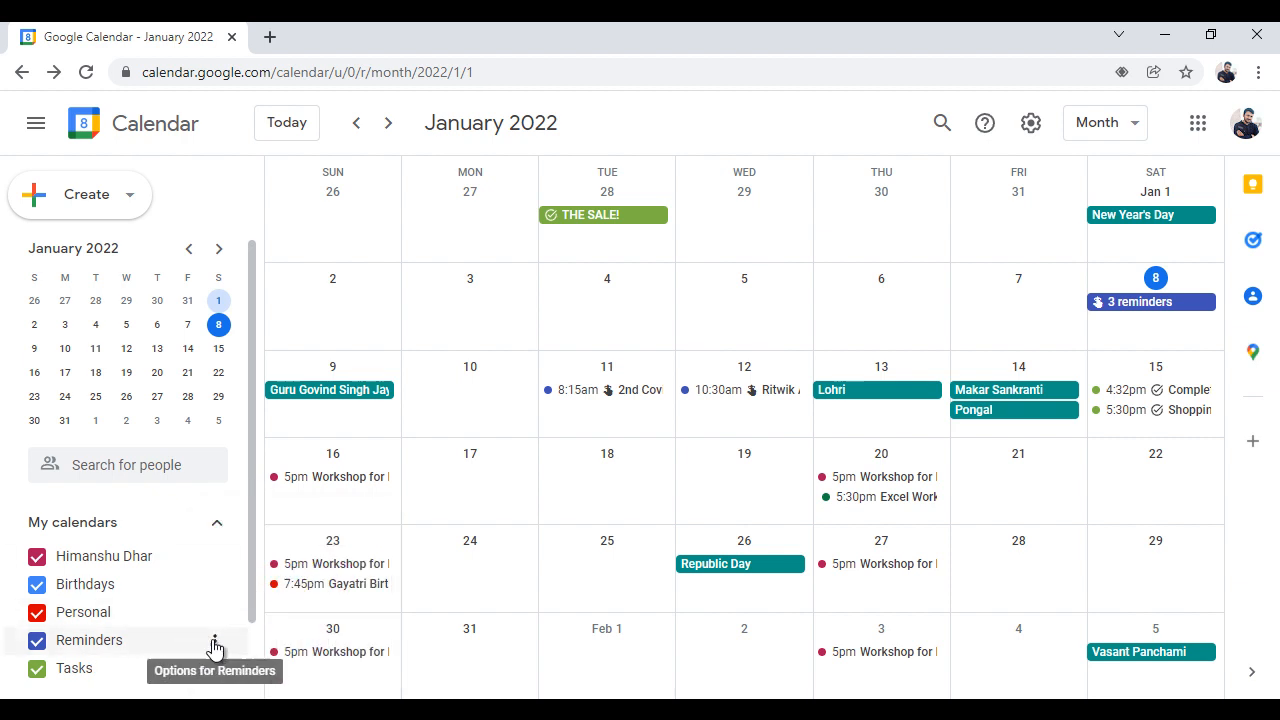
left_click(214, 641)
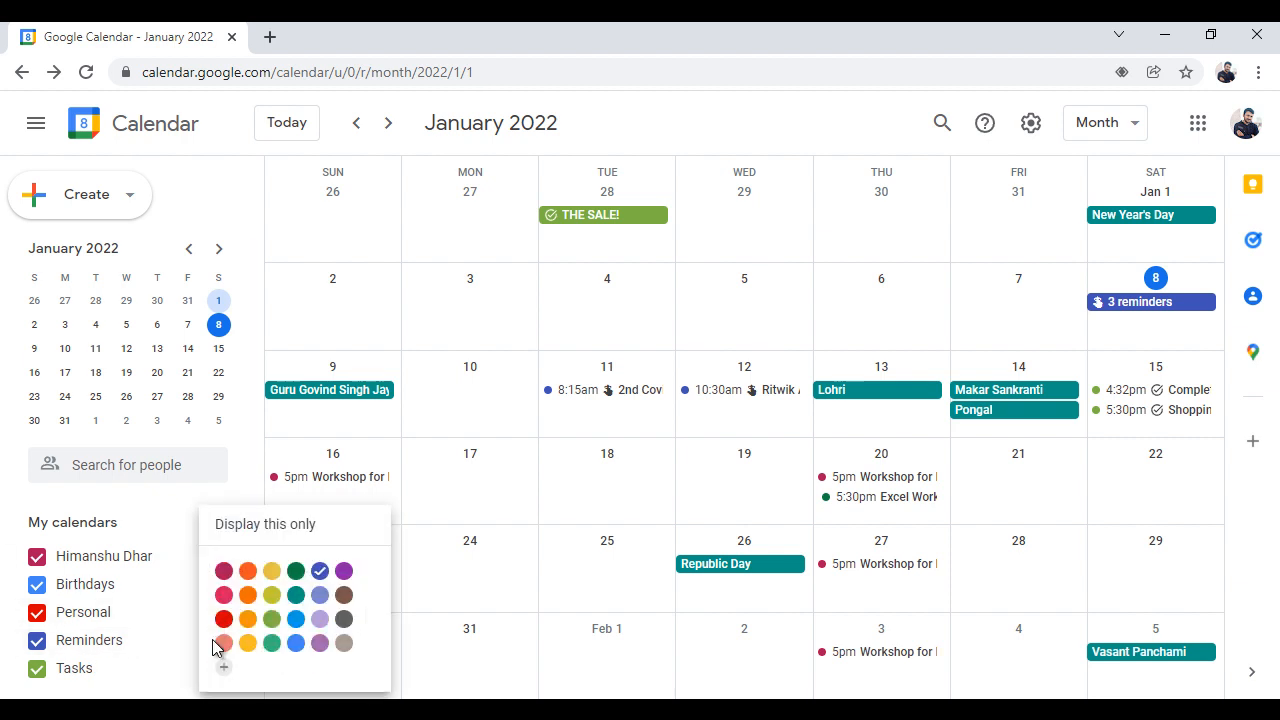
left_click(273, 582)
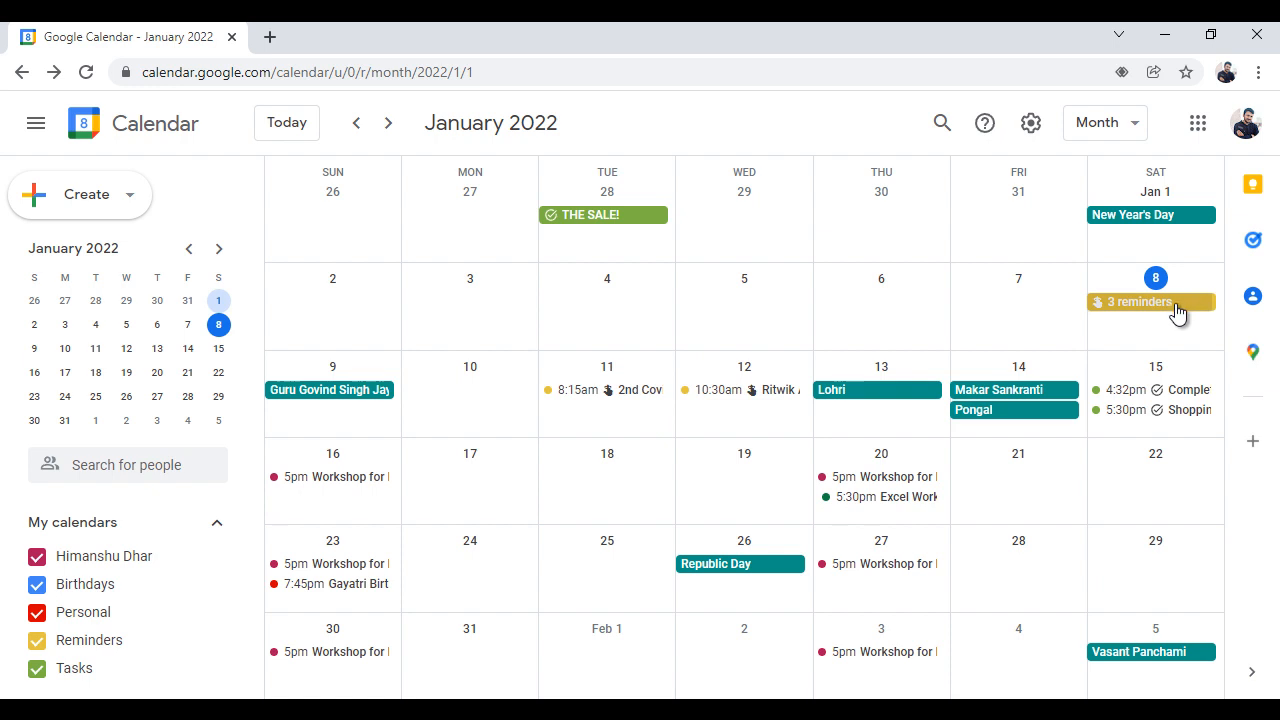
Start a new task on January 18 titled "Close Wifi"
left_click(604, 490)
left_click(226, 256)
left_click_drag(304, 161, 366, 171)
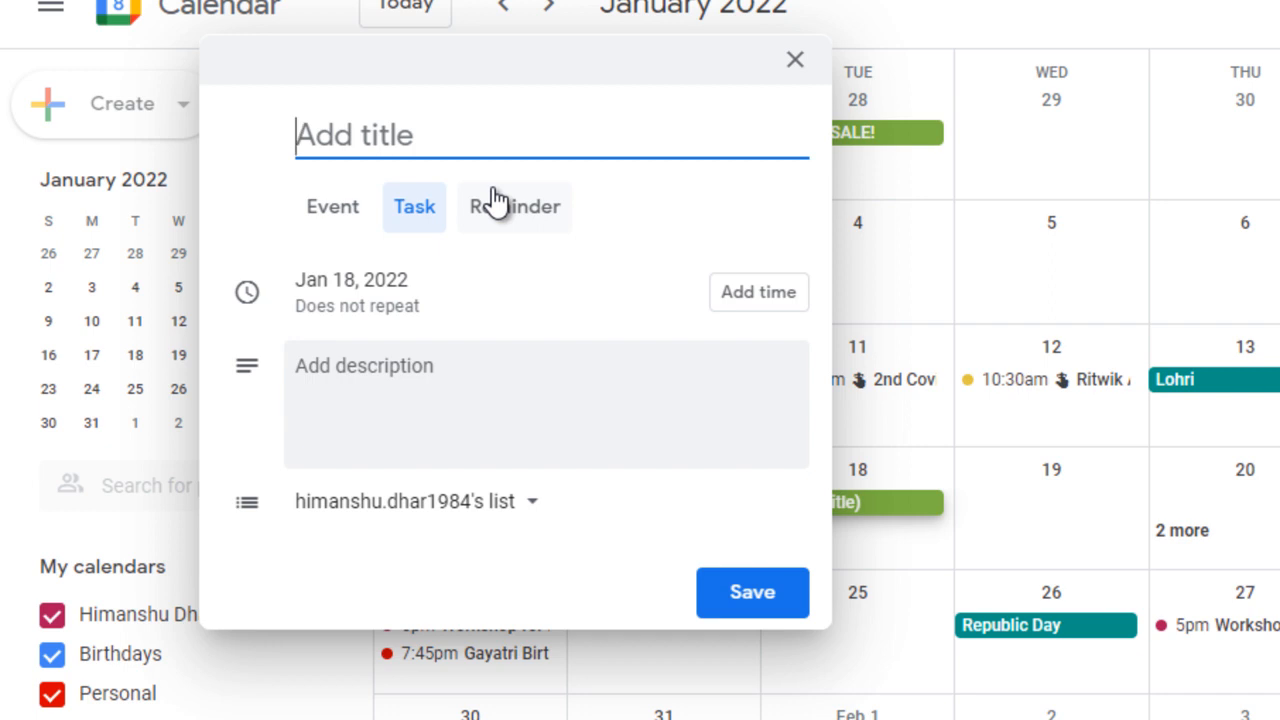
type("Clos")
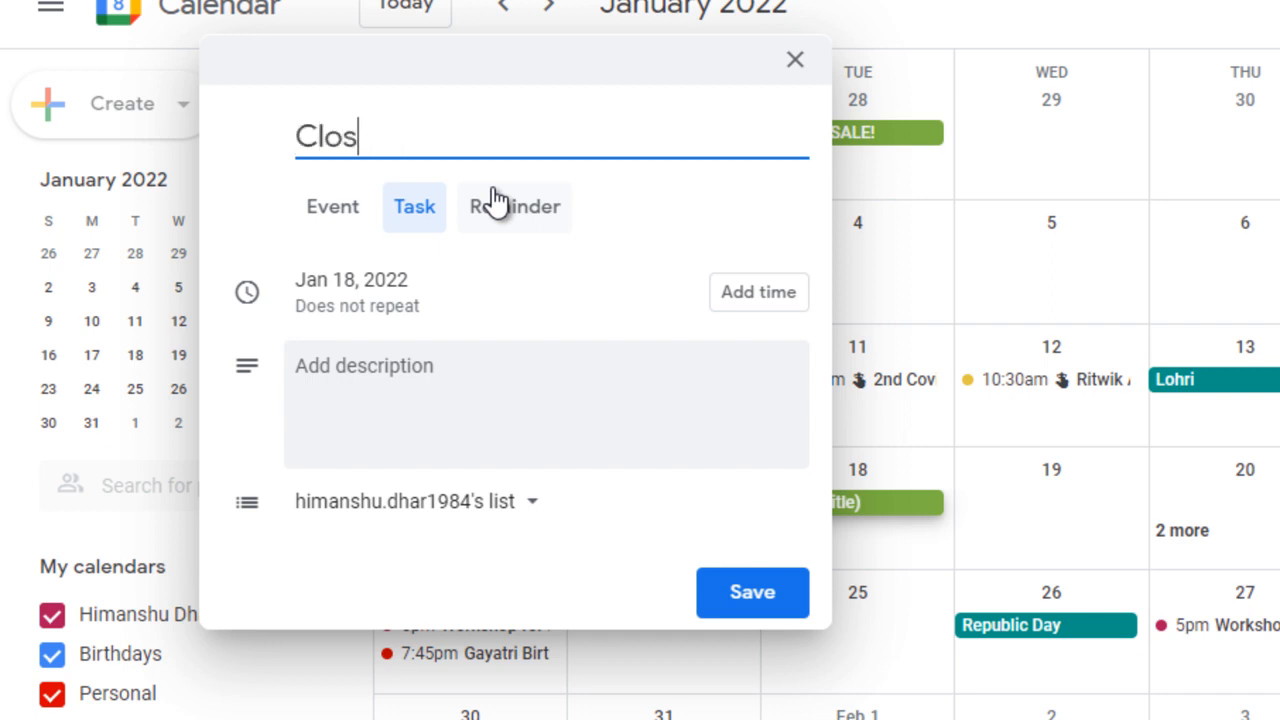
type("e Wifi")
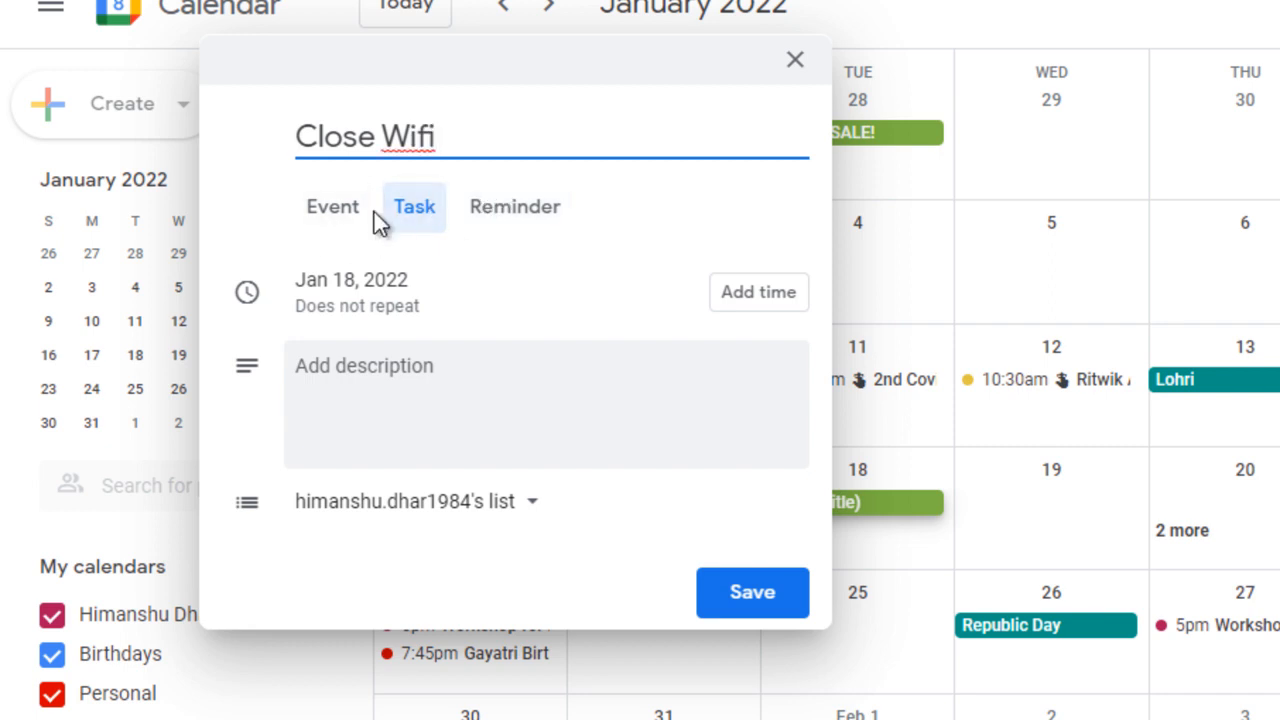
Keep the Close Wifi task on January 18, turn off all-day, and set its time to 6:00pm
left_click(395, 283)
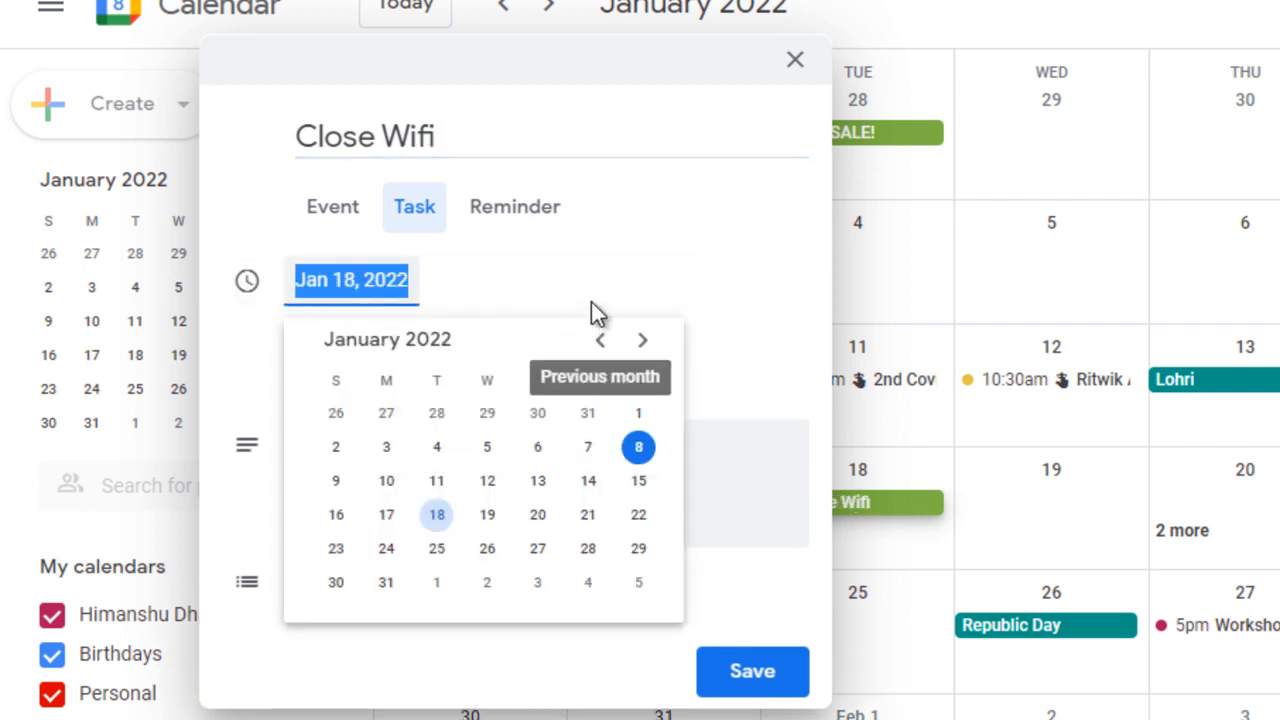
left_click(638, 249)
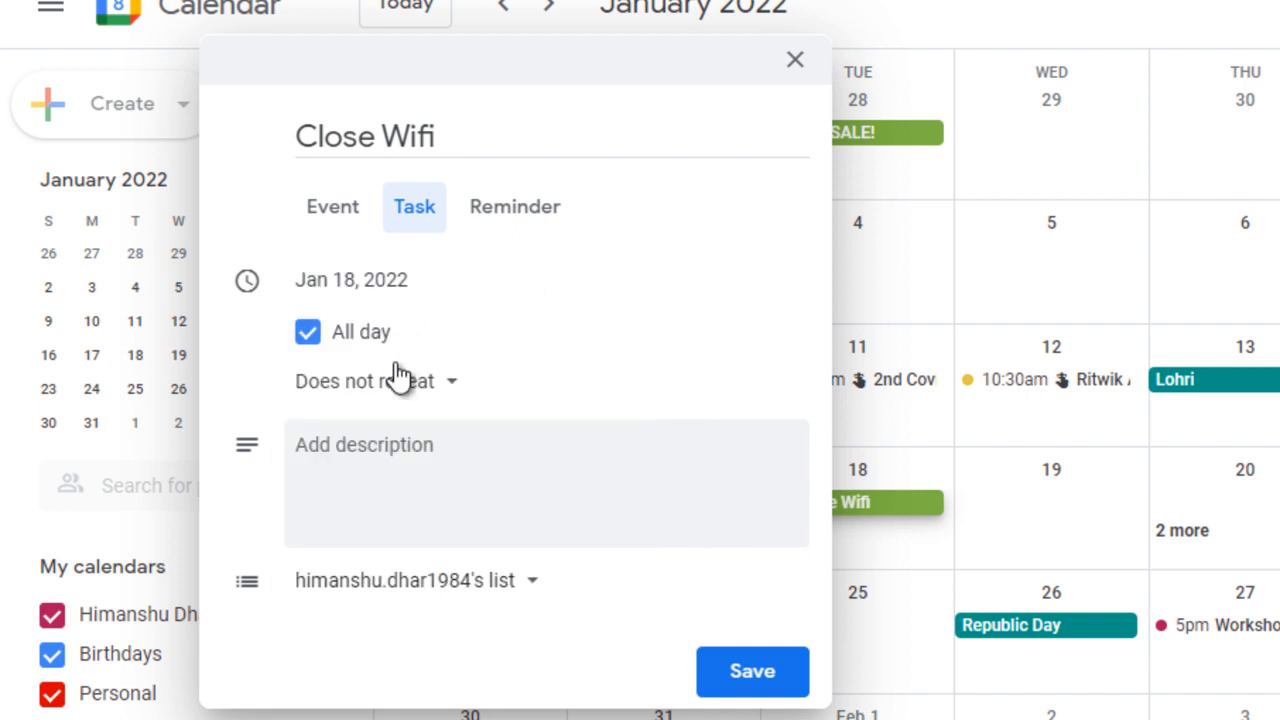
left_click(305, 333)
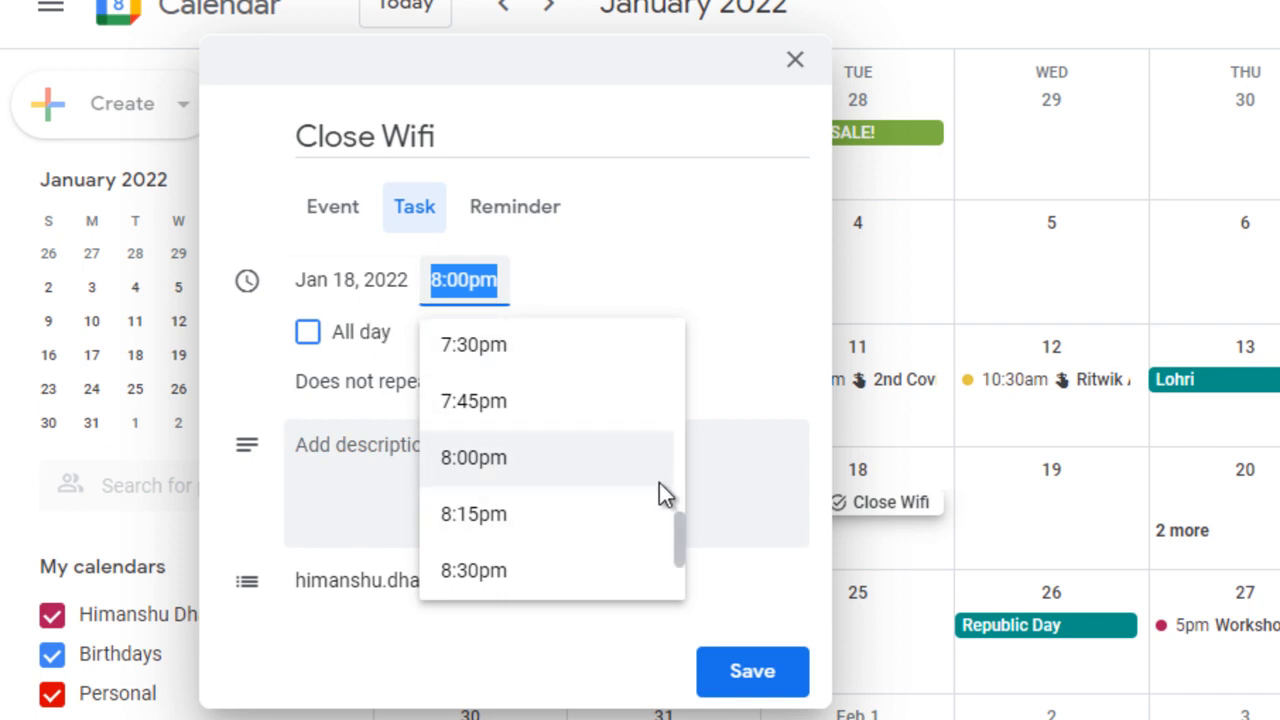
left_click_drag(680, 520, 681, 501)
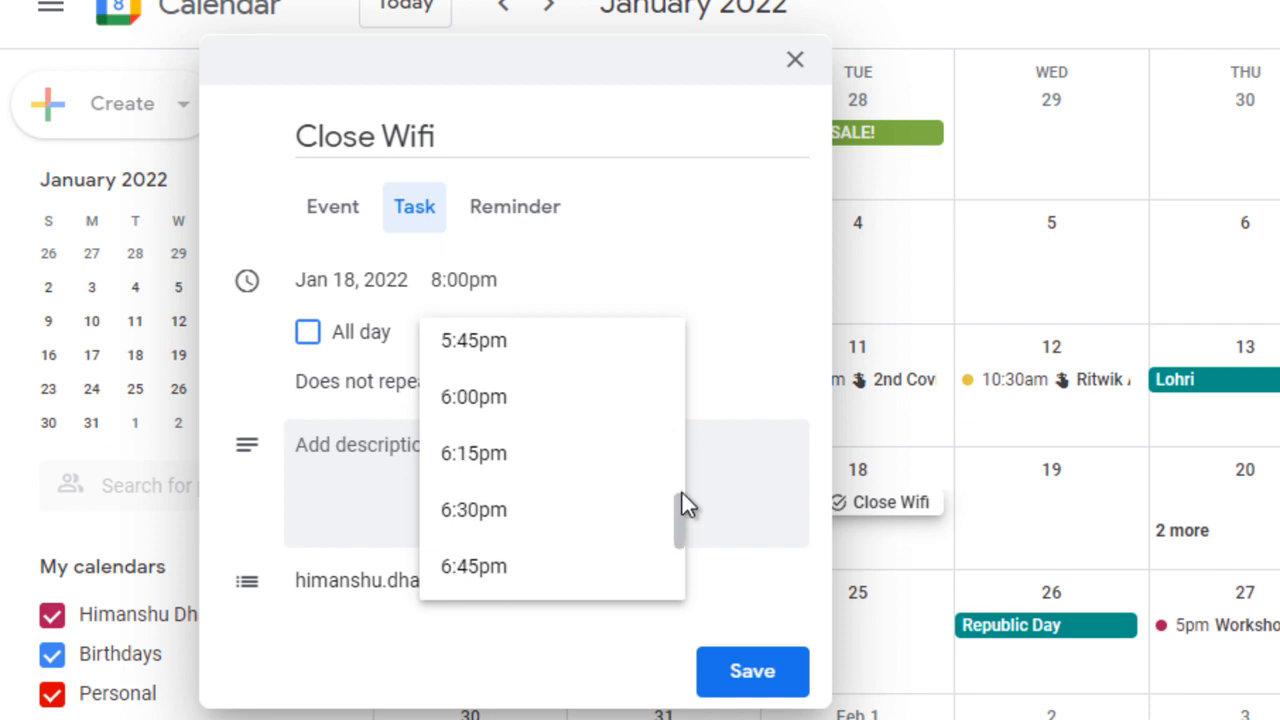
left_click(496, 400)
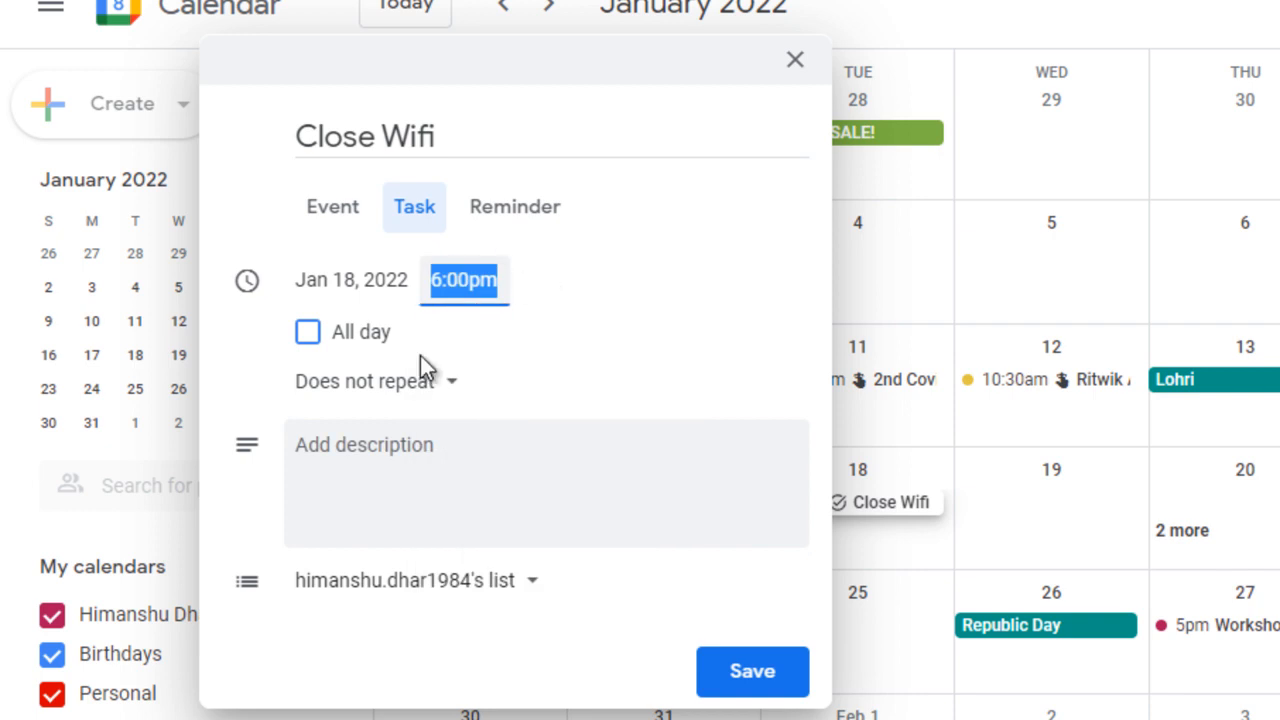
Repeat the Close Wifi task every weekday (Monday to Friday), add the description "Close wifi", and save it
left_click(455, 395)
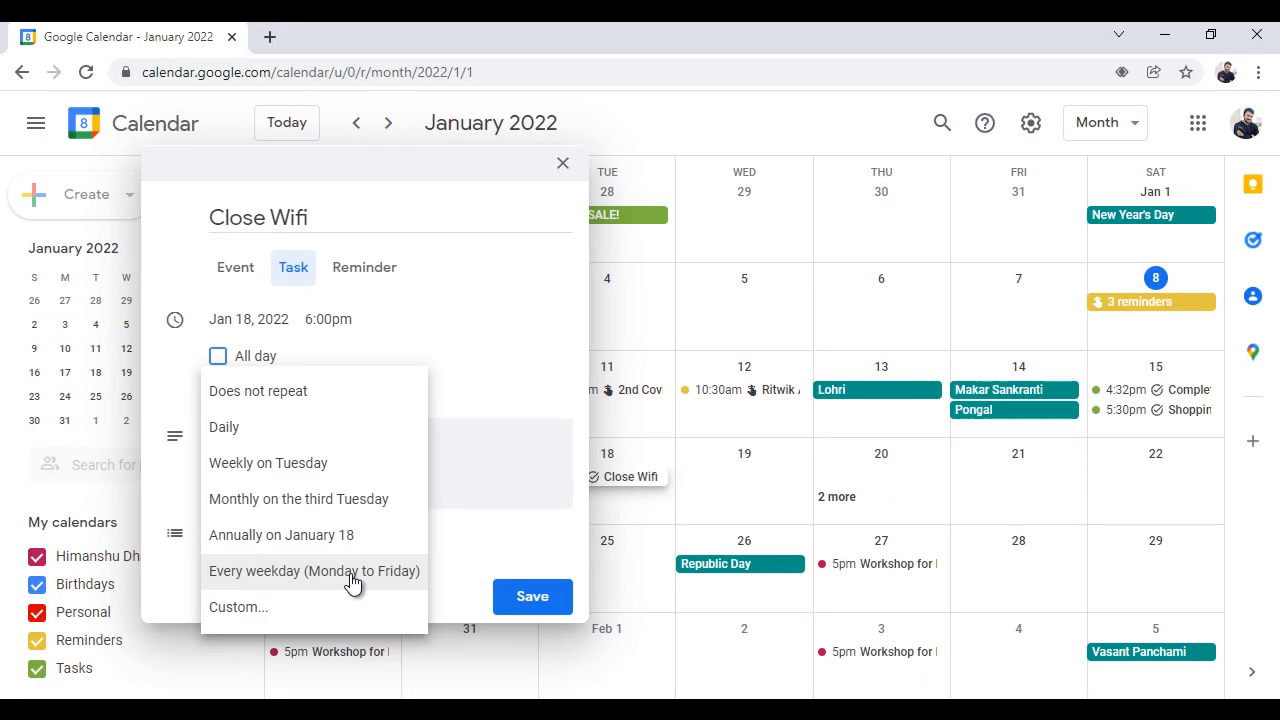
left_click(427, 612)
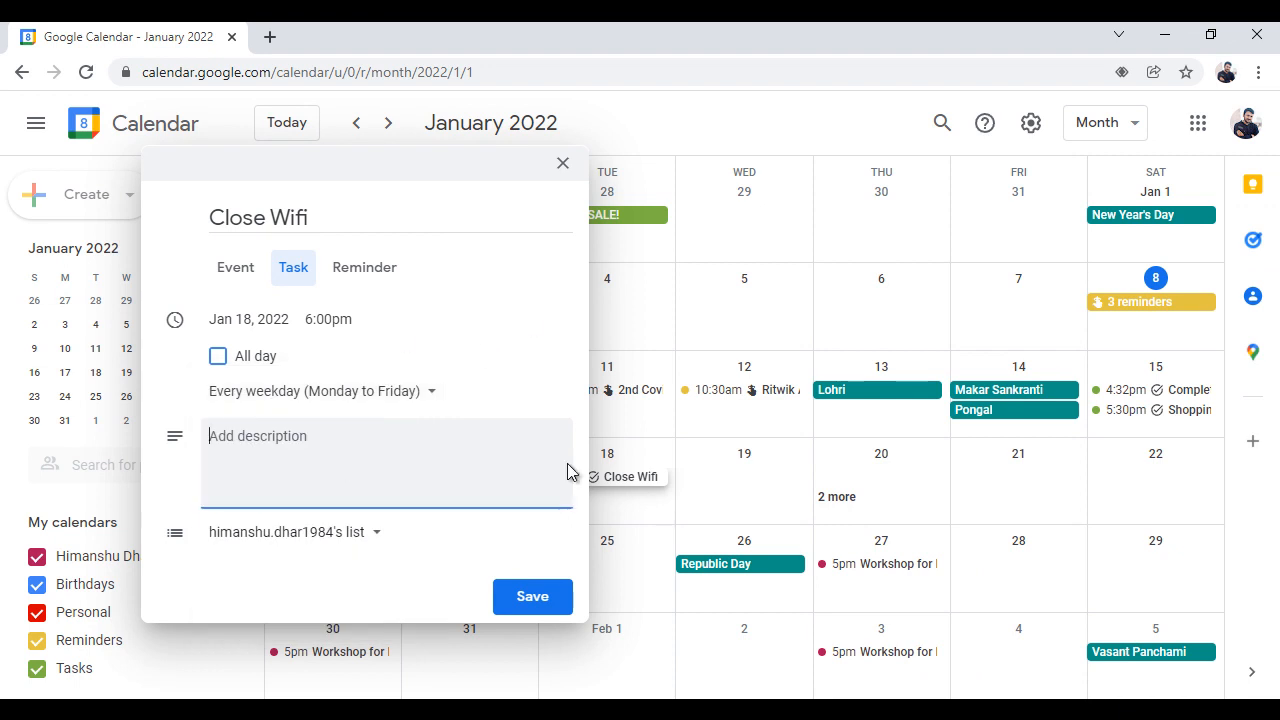
type("Close wifi")
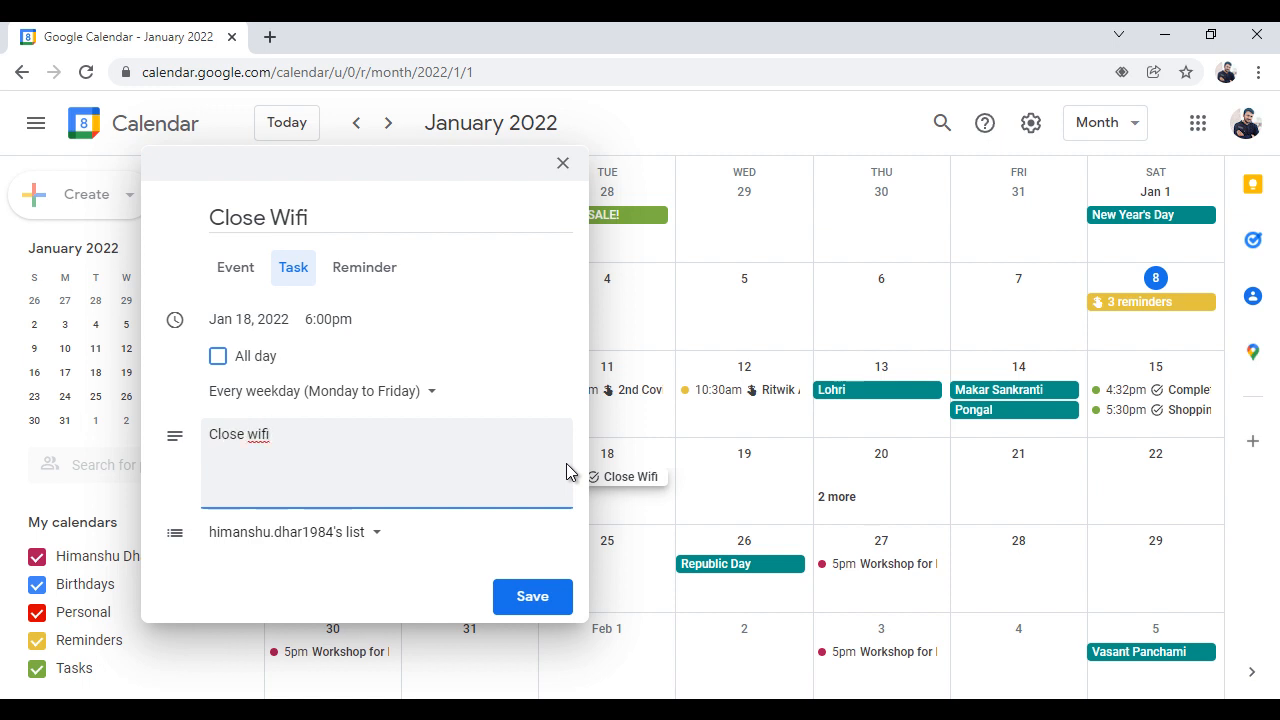
left_click(548, 603)
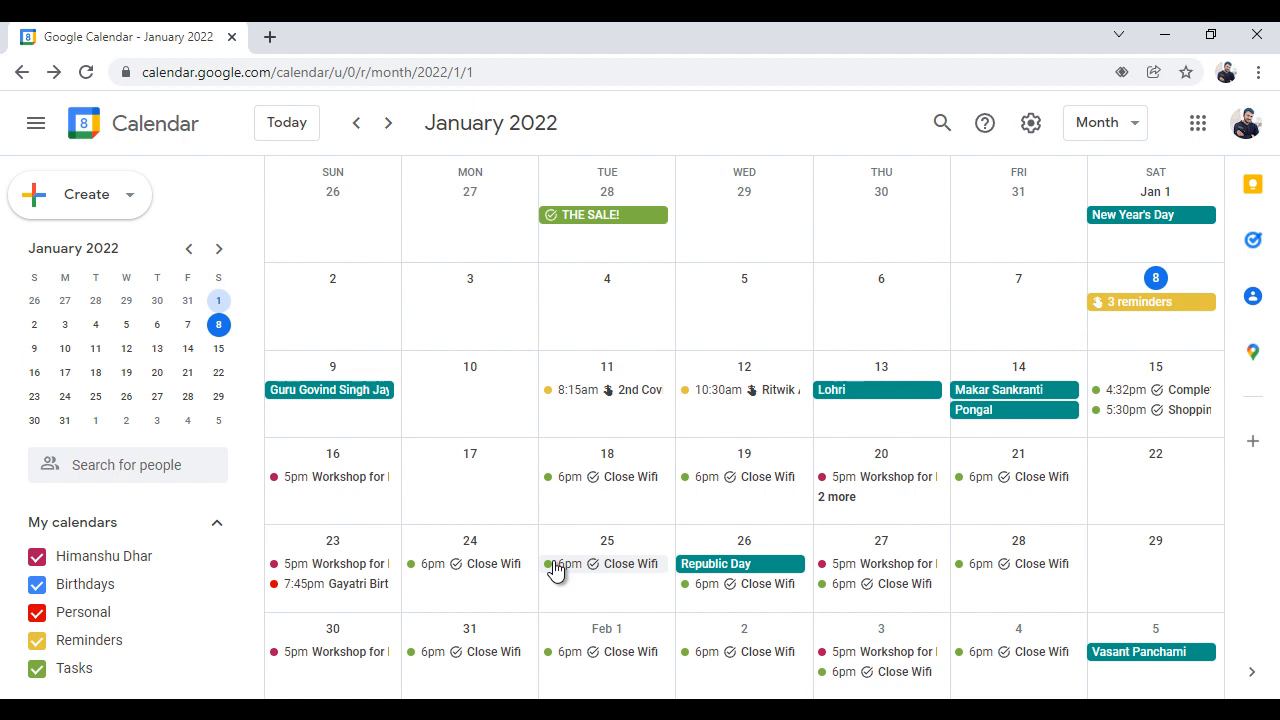
View the colour options of the Tasks calendar and close them without choosing a colour
left_click(219, 679)
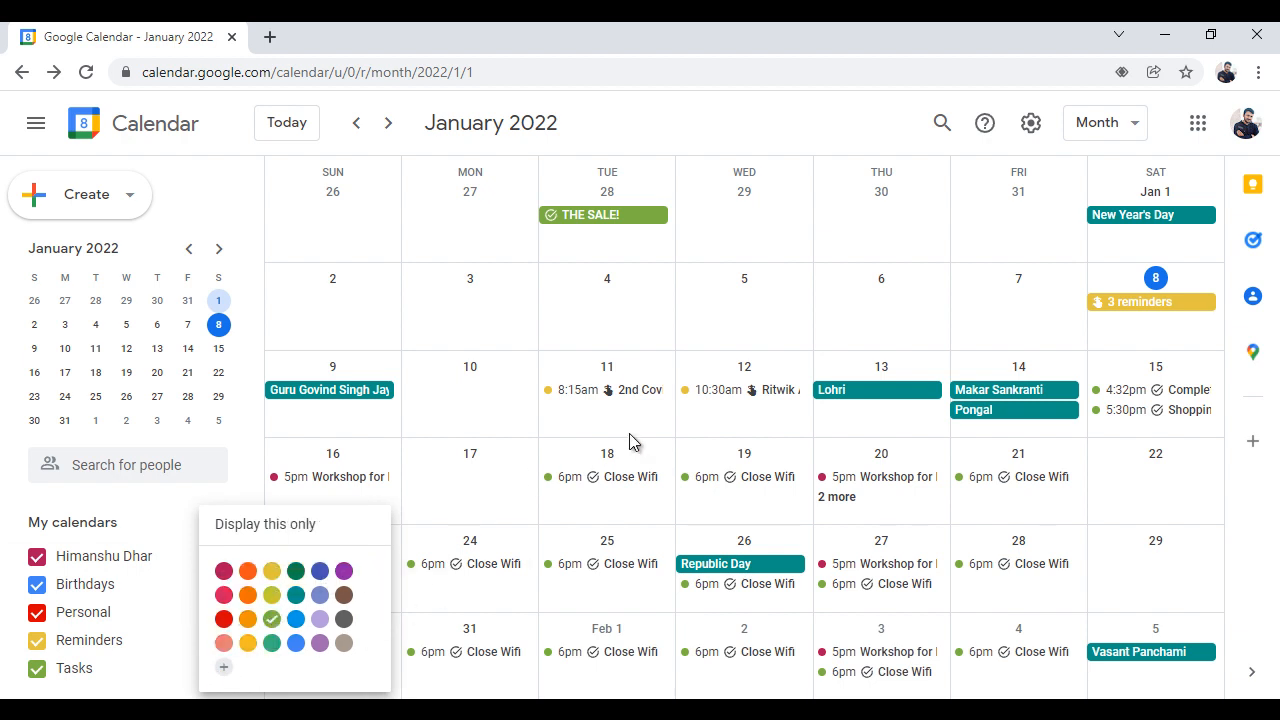
left_click(1256, 508)
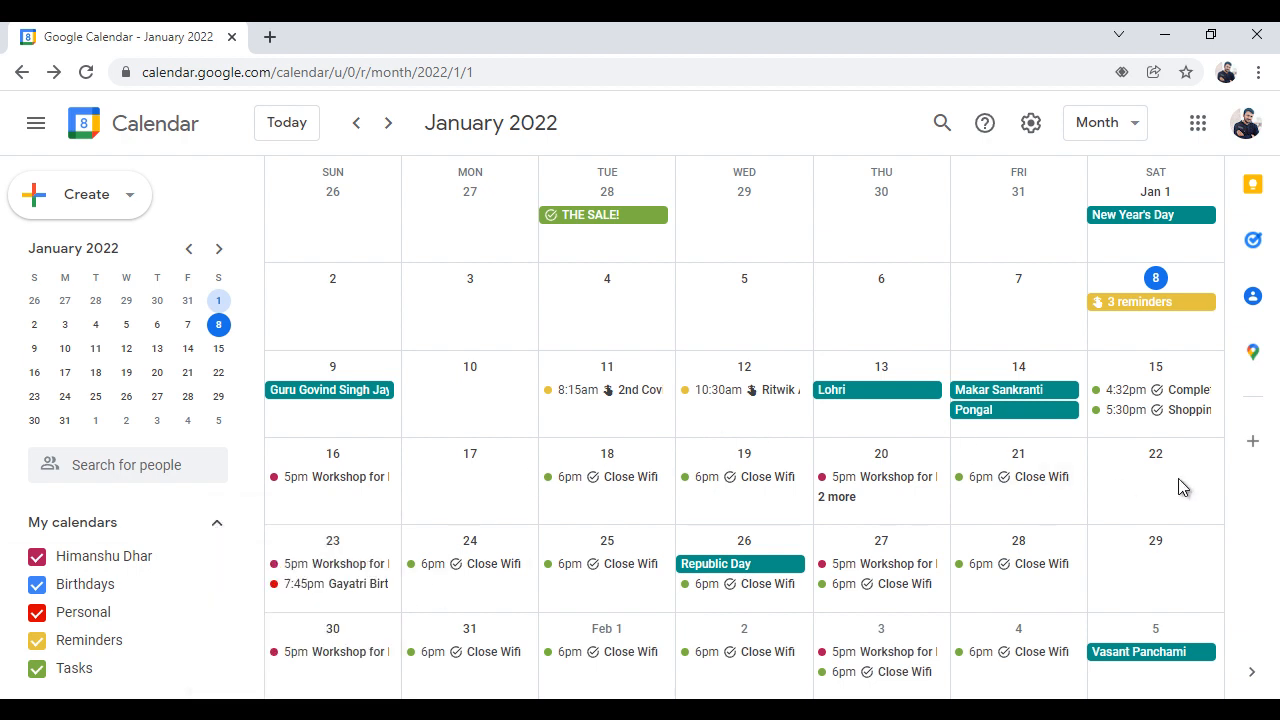
Open the January 18 Close Wifi task for editing, review its settings, and close it without changes
left_click(632, 480)
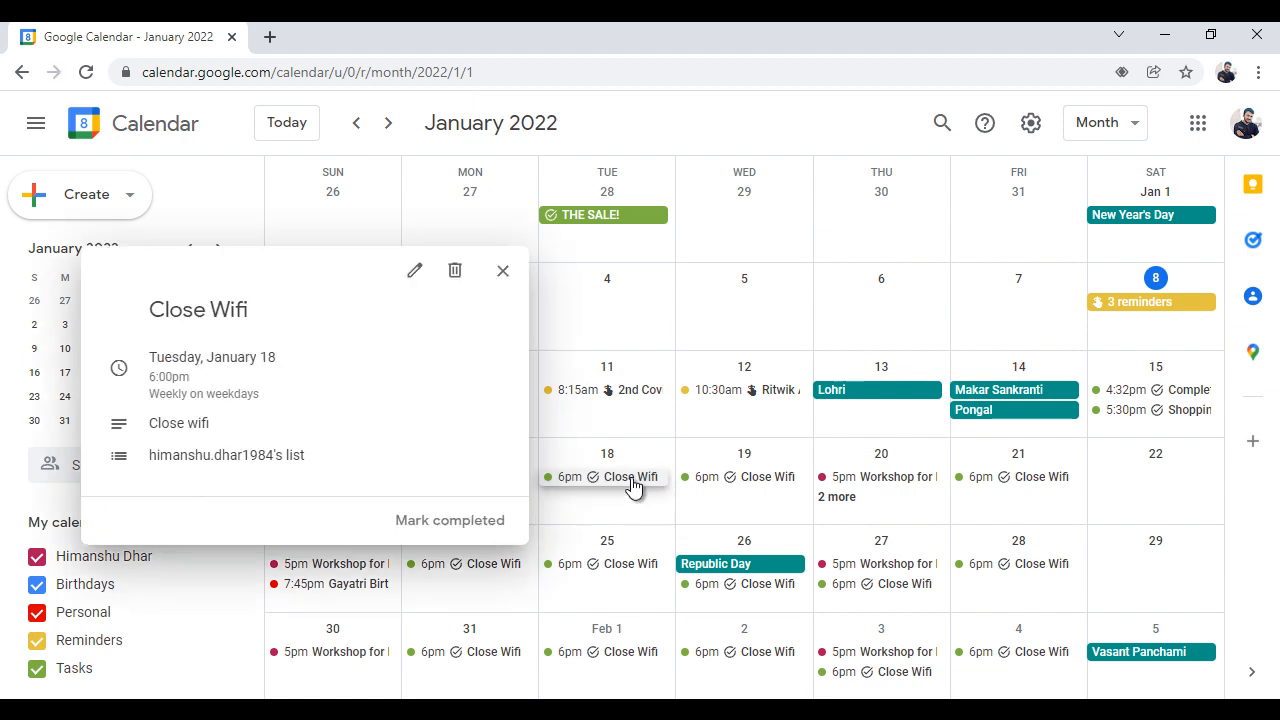
left_click(415, 270)
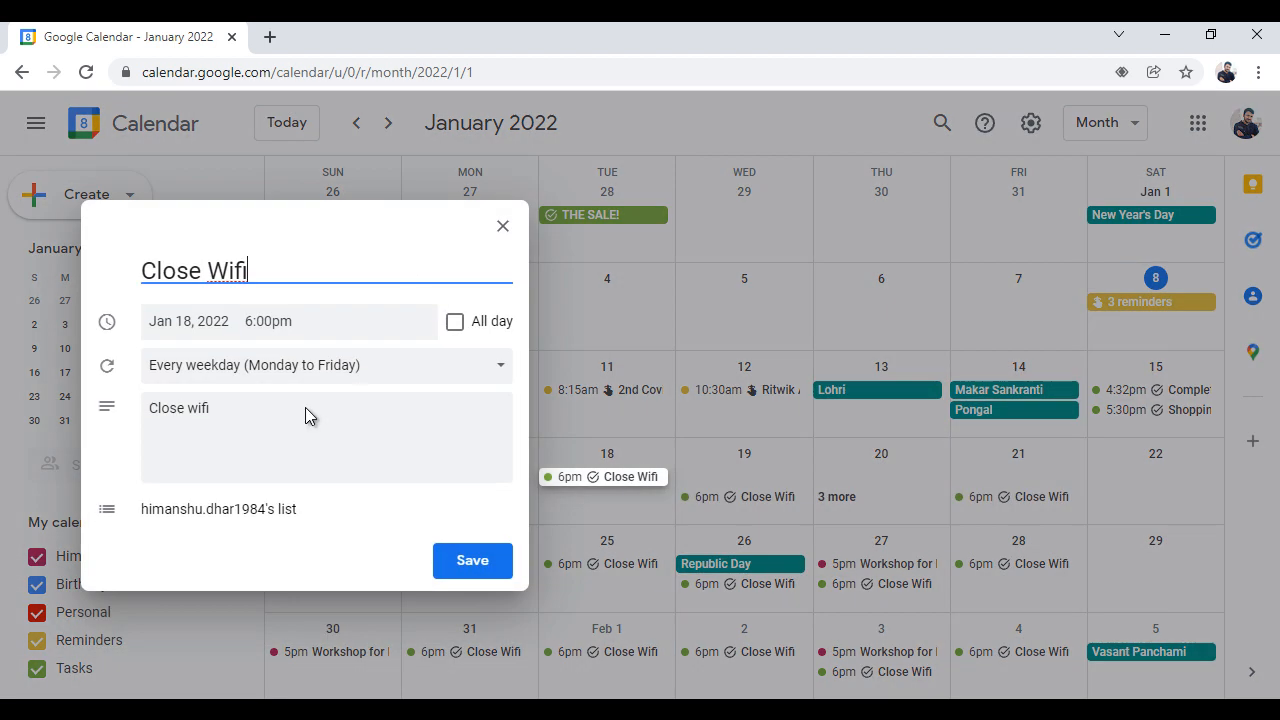
left_click(503, 226)
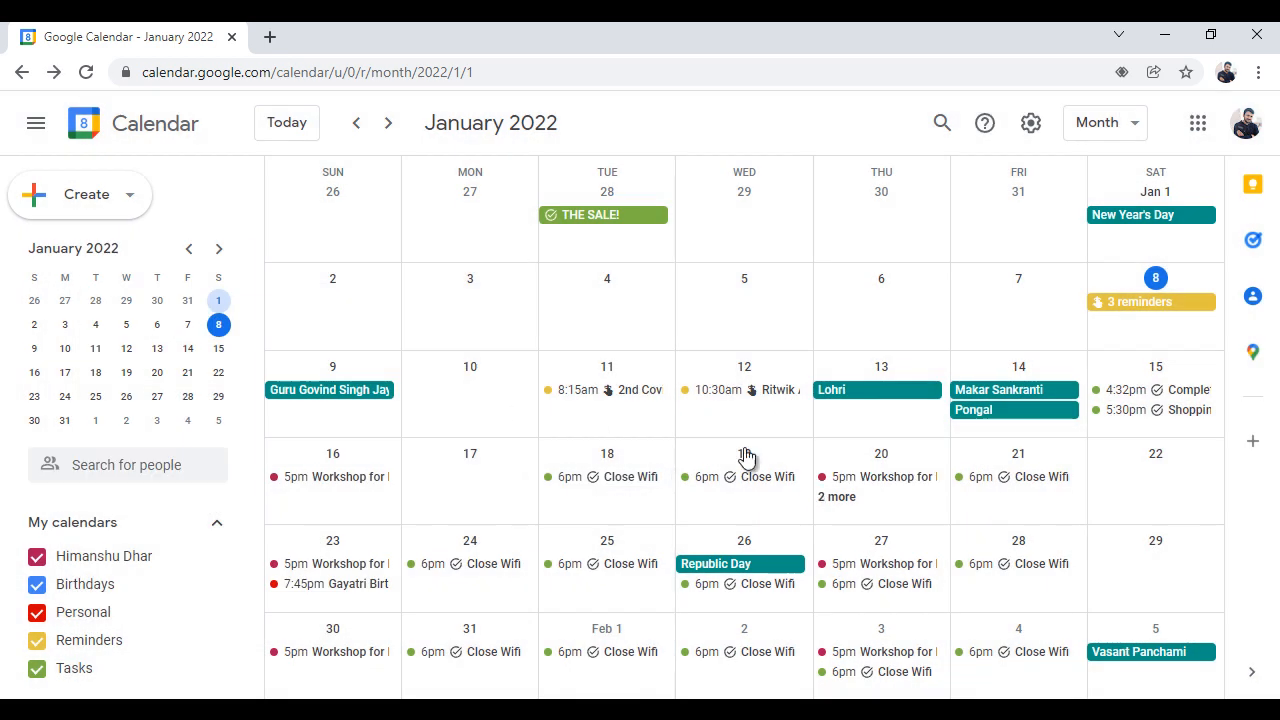
Delete the repeating Close Wifi task from its January 19 occurrence, applying the deletion to all tasks
left_click(706, 479)
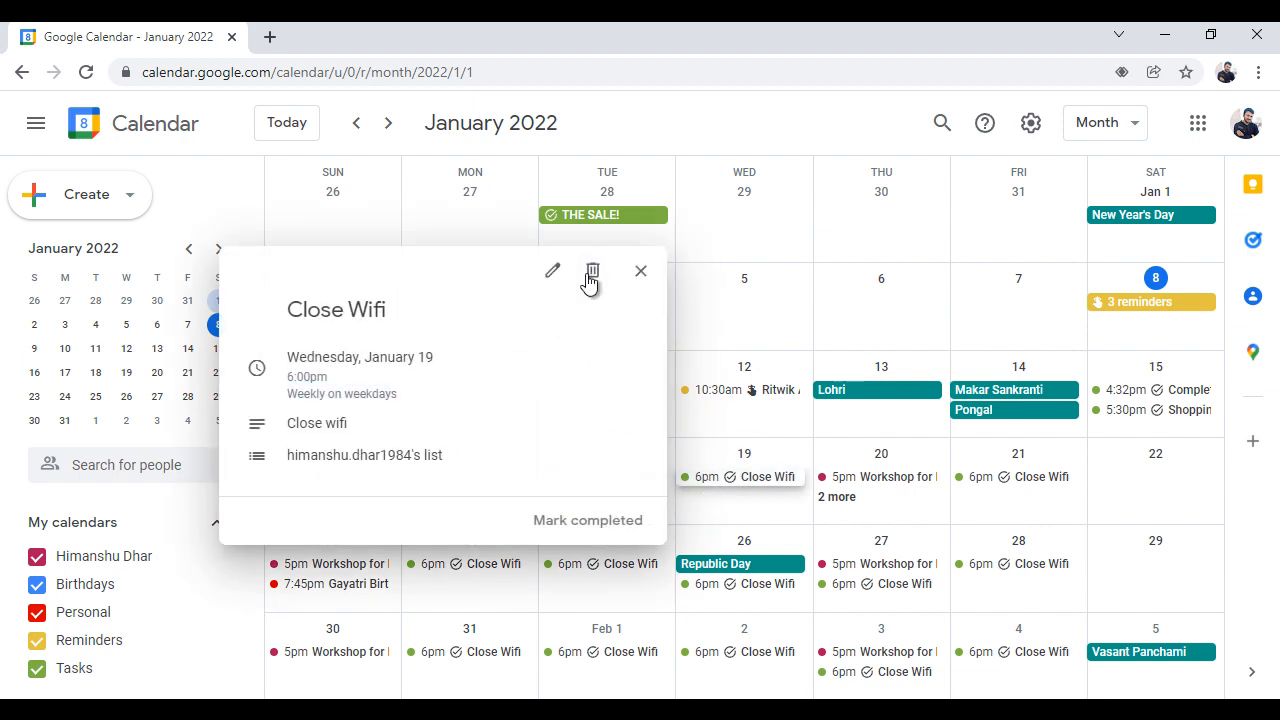
left_click(593, 270)
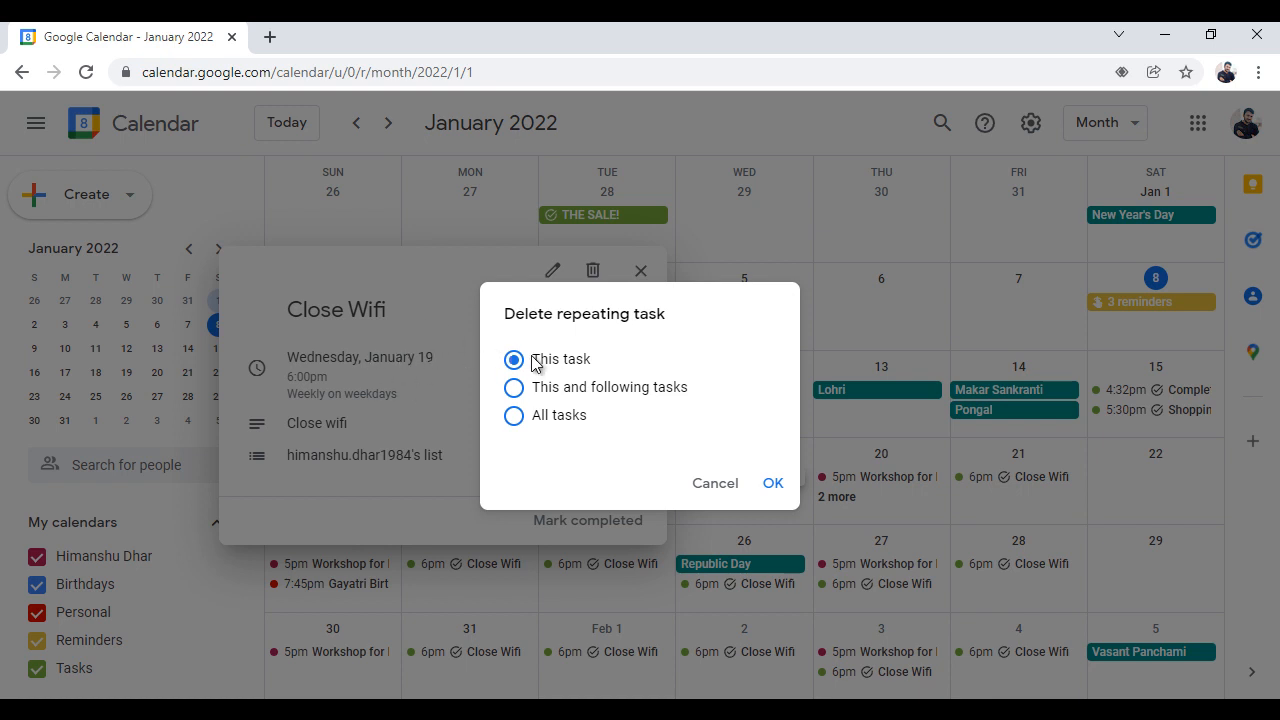
left_click(515, 392)
left_click(515, 418)
left_click(773, 484)
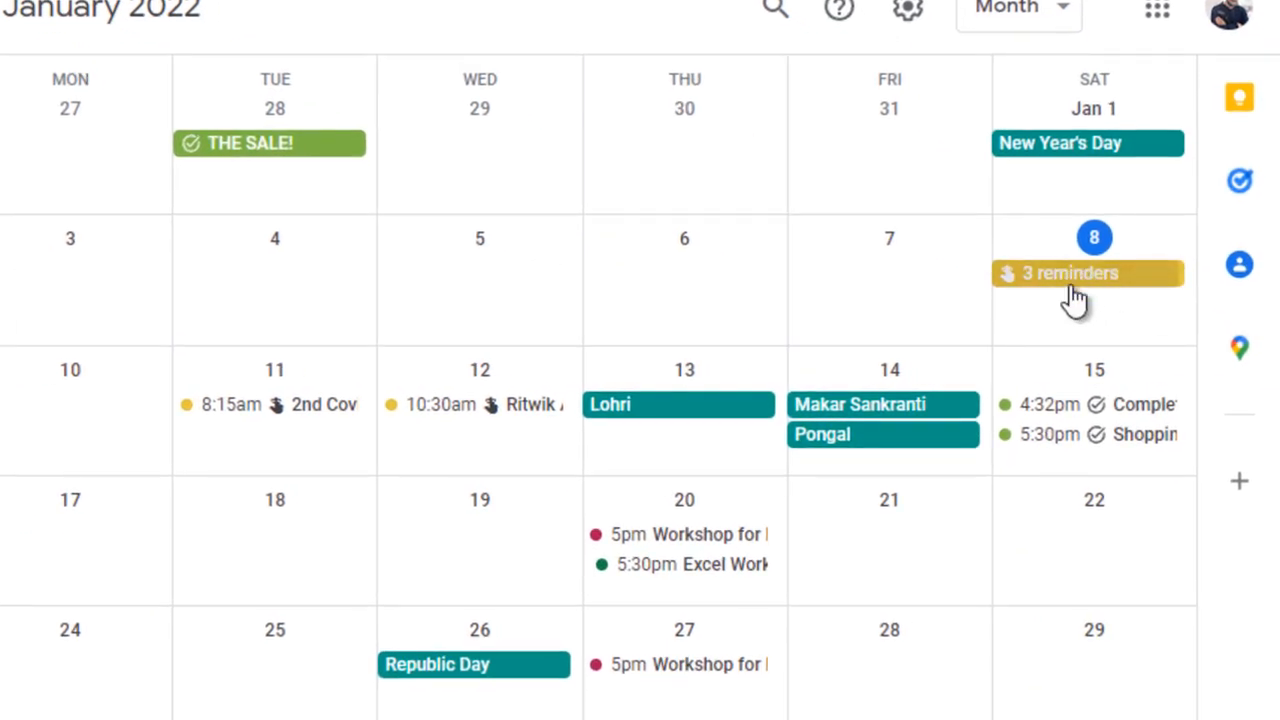
Review the individual reminders grouped on January 8 and close the list
left_click(1087, 290)
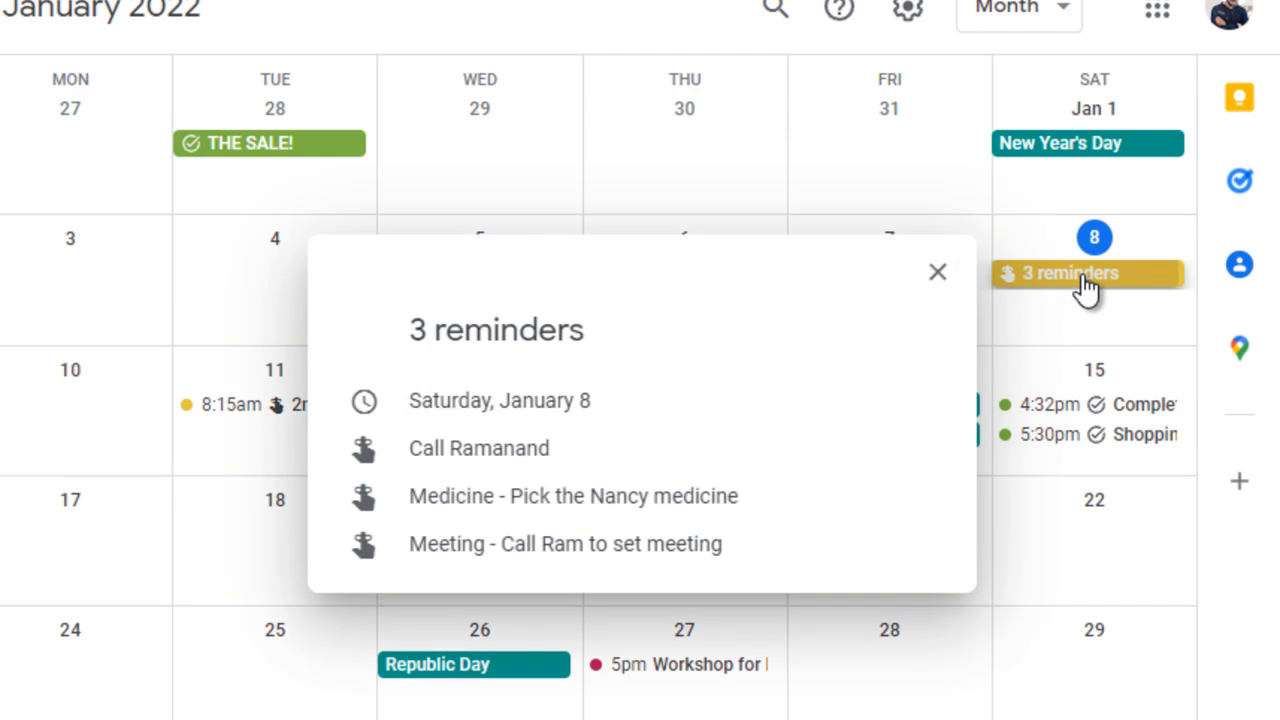
mouse_move(606, 436)
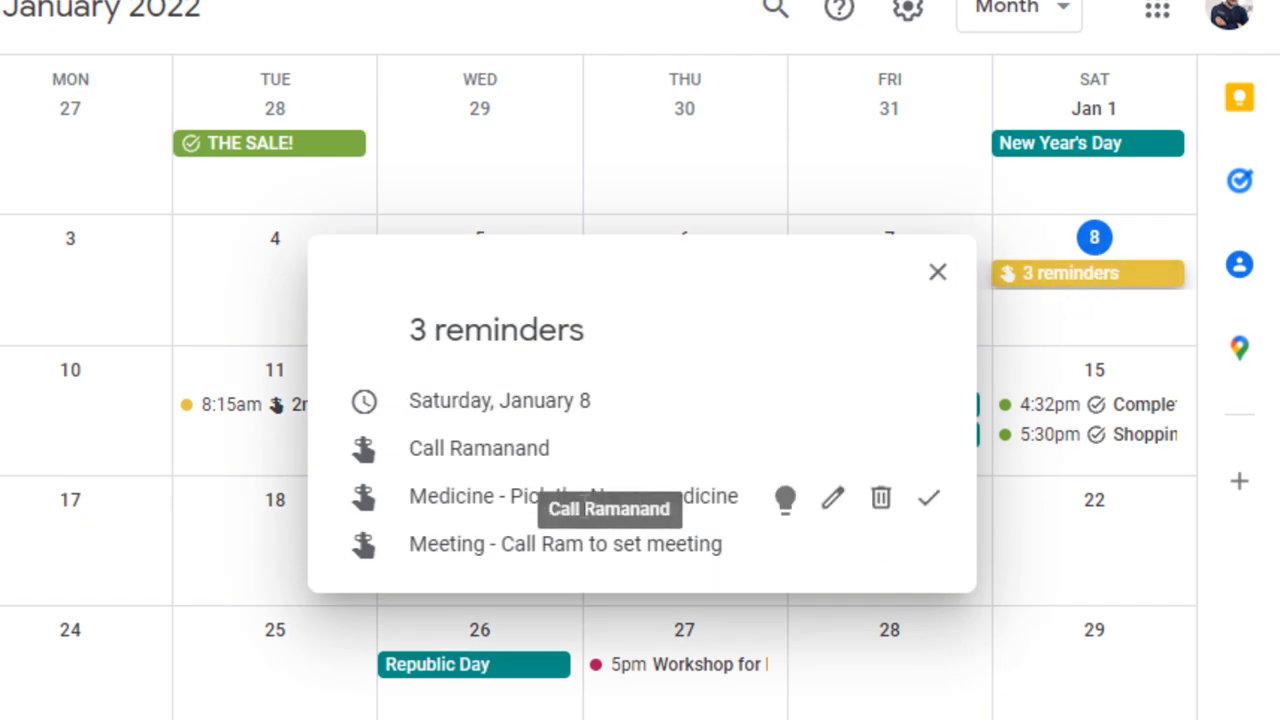
left_click(937, 272)
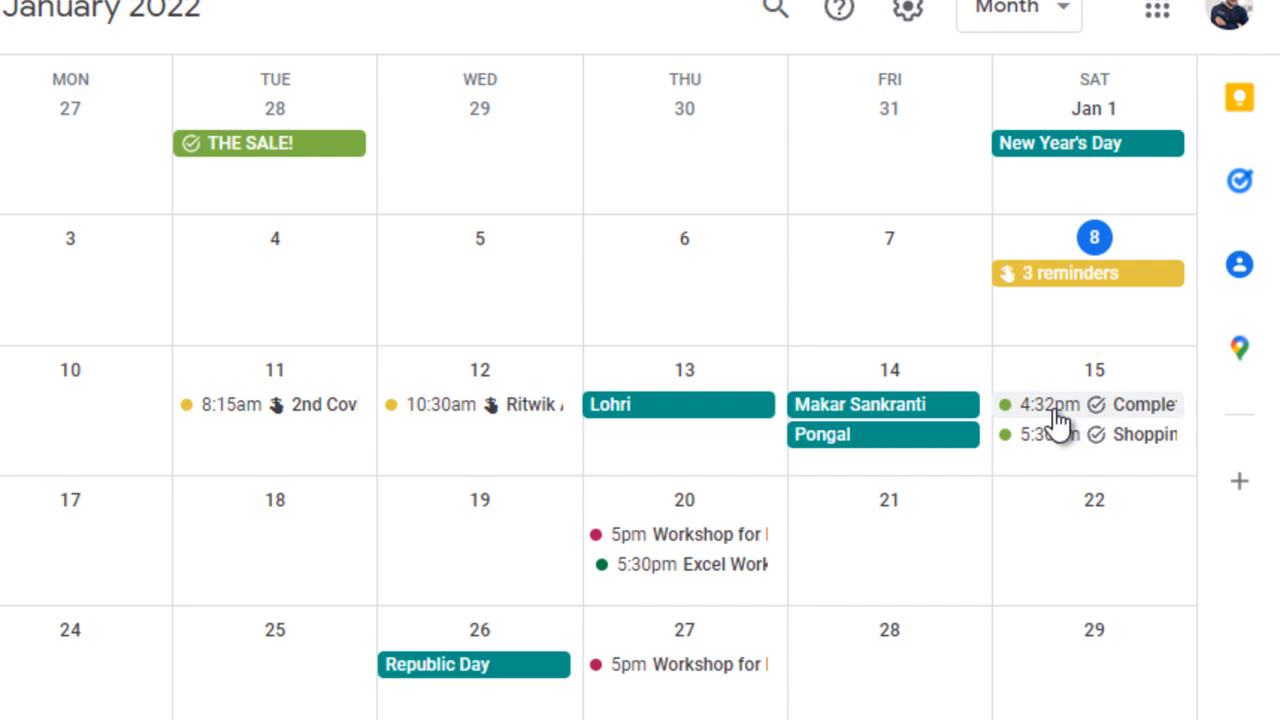
View the details of the Complete Site Project and Shopping Apparel tasks on January 15, and close them
left_click(1128, 410)
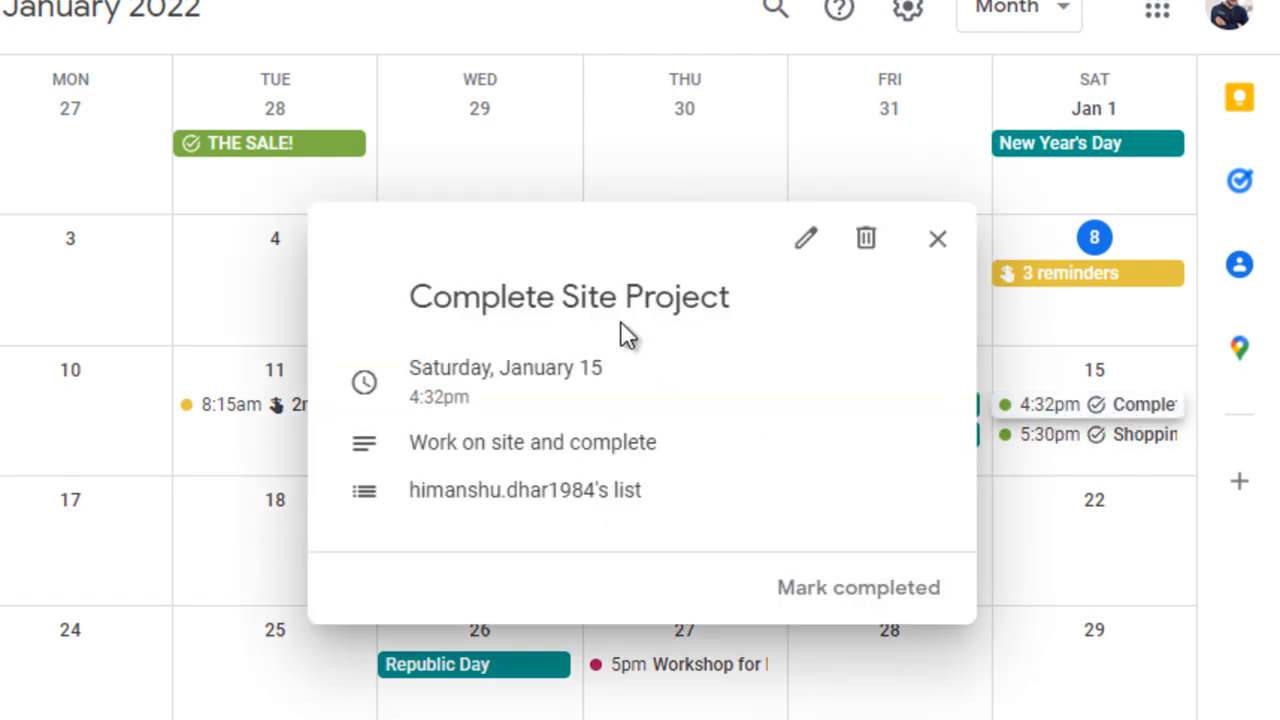
left_click(1112, 434)
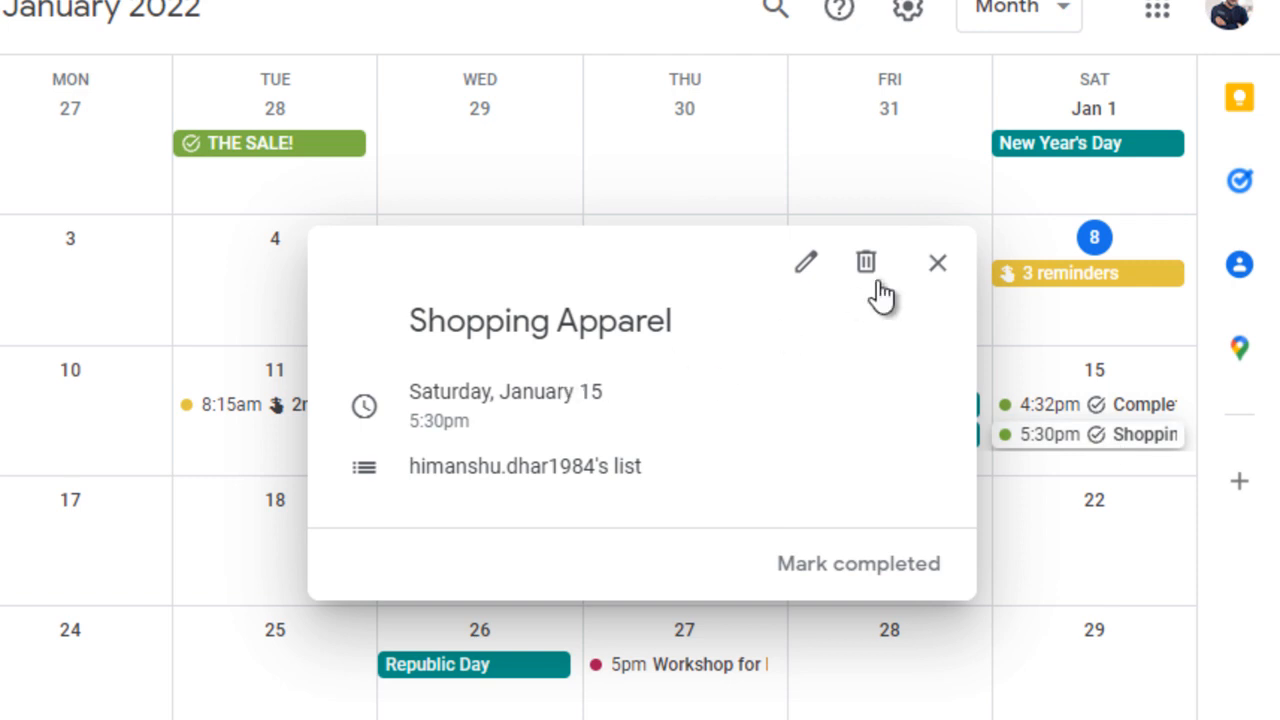
left_click(938, 264)
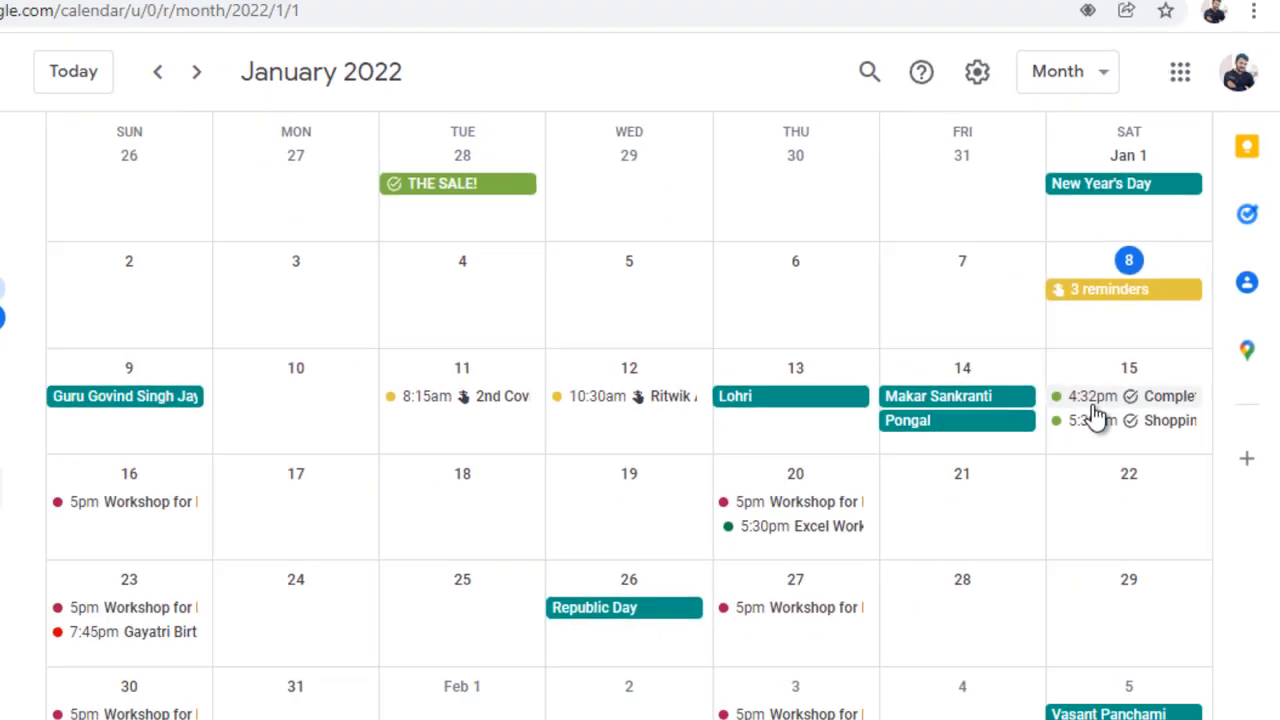